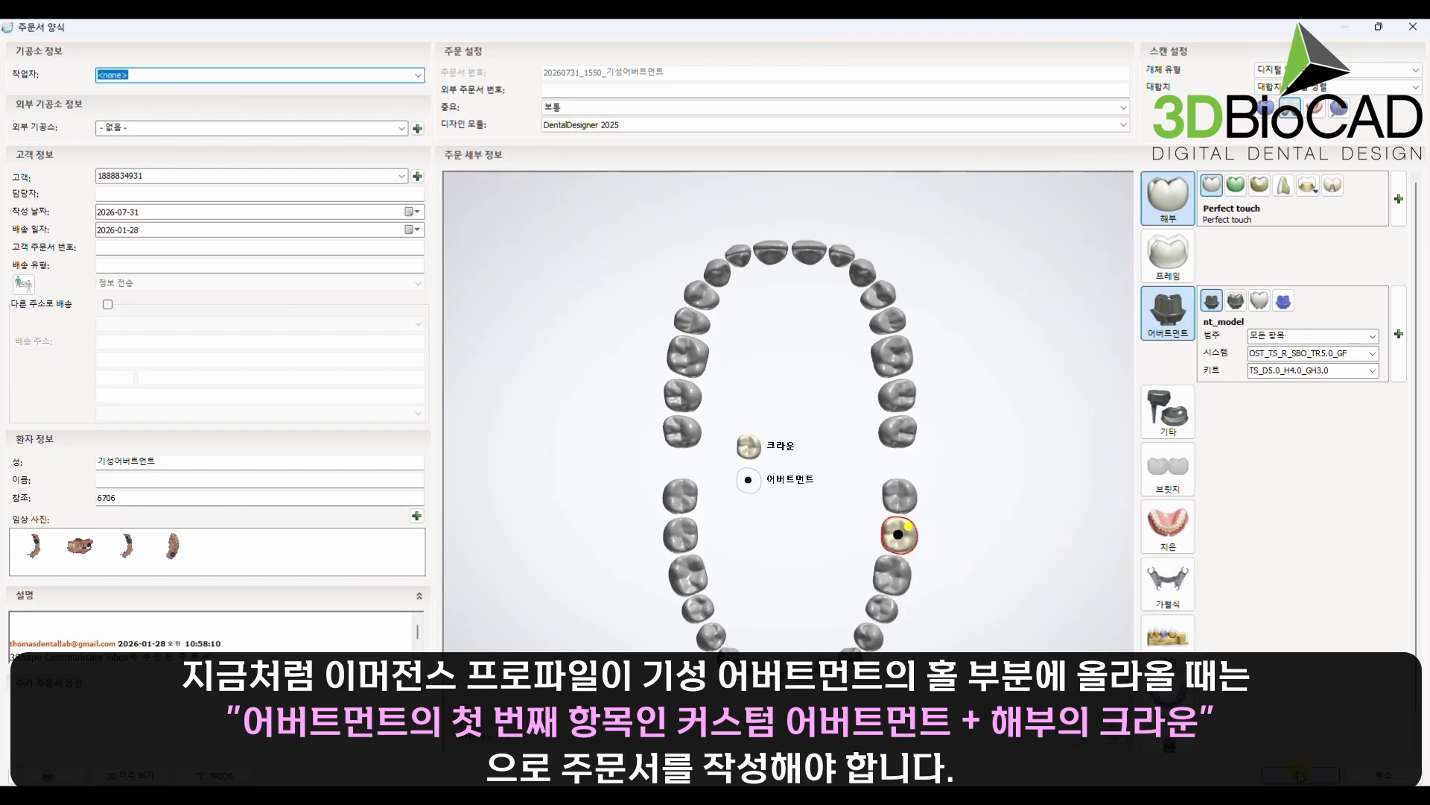
Save the order form for crown and abutment 37 without re-importing the scans, and open the case for design.
left_click(913, 421)
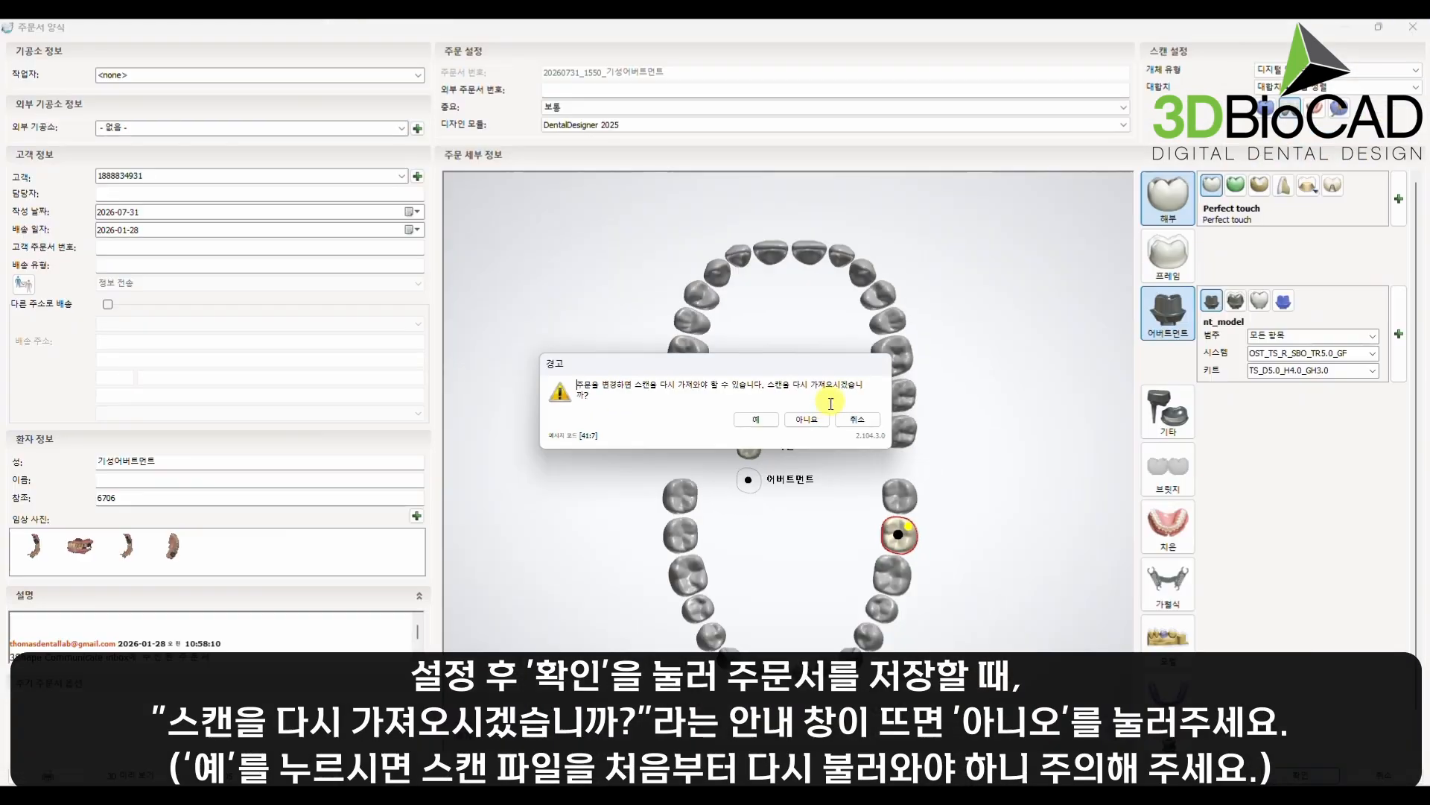
left_click(798, 418)
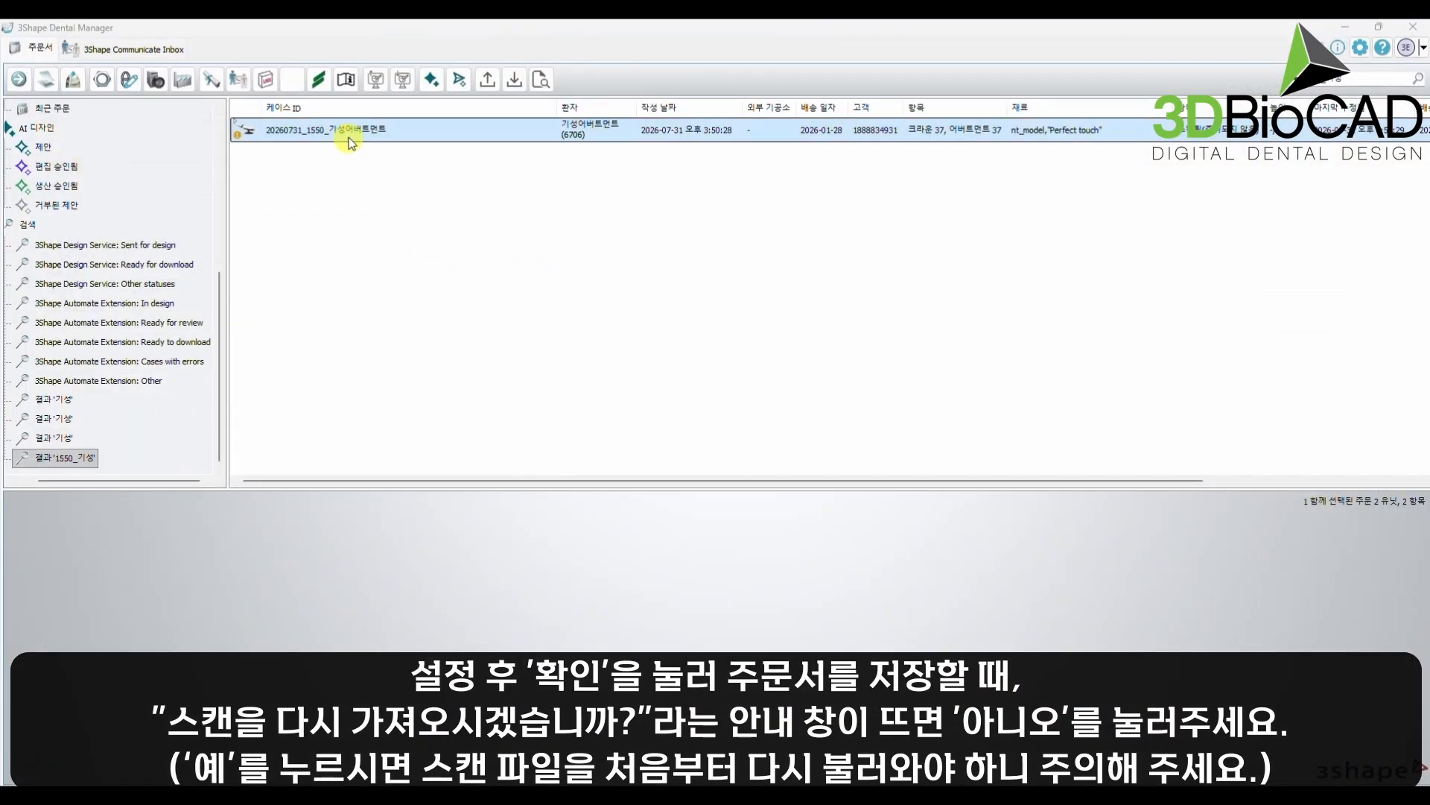
right_click(360, 132)
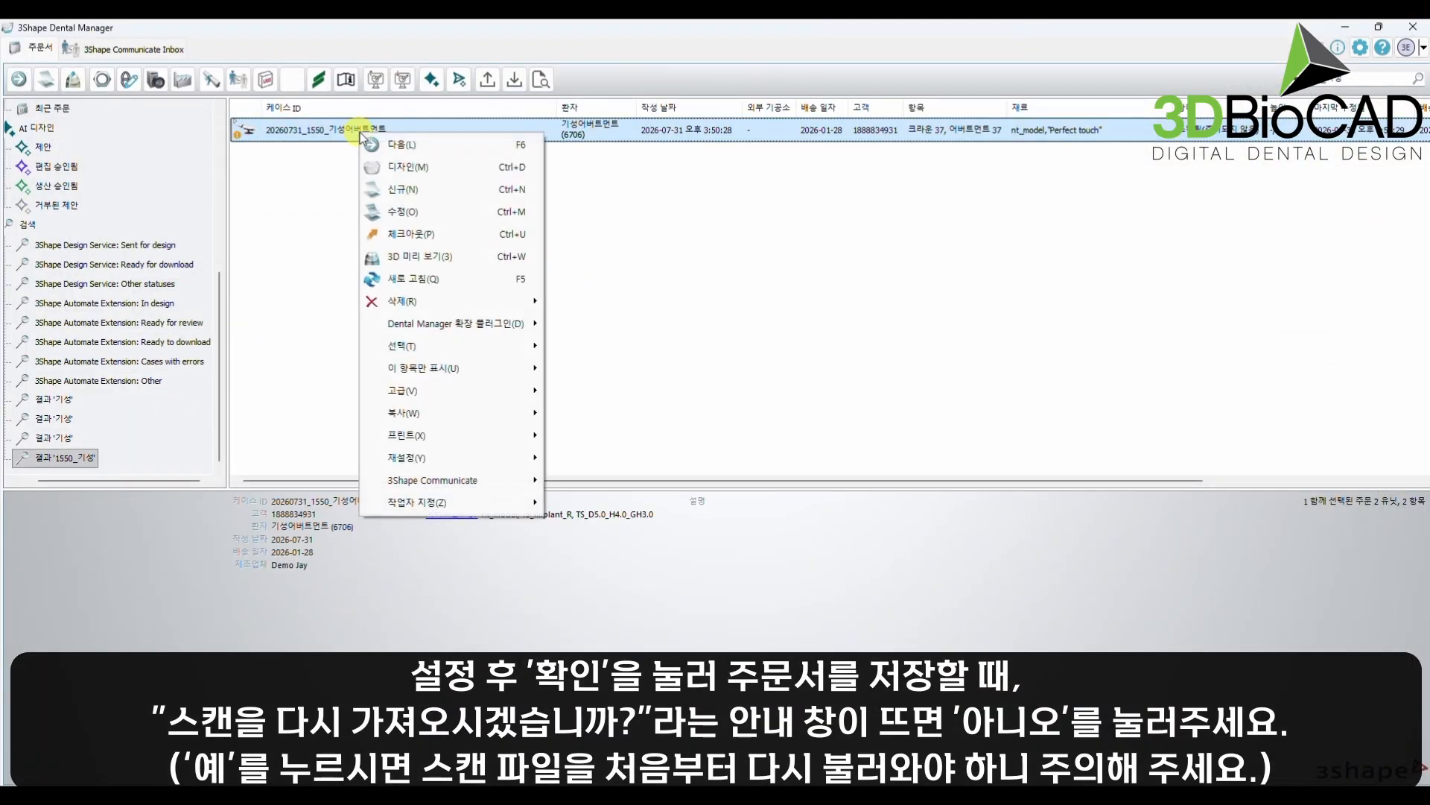
left_click(426, 167)
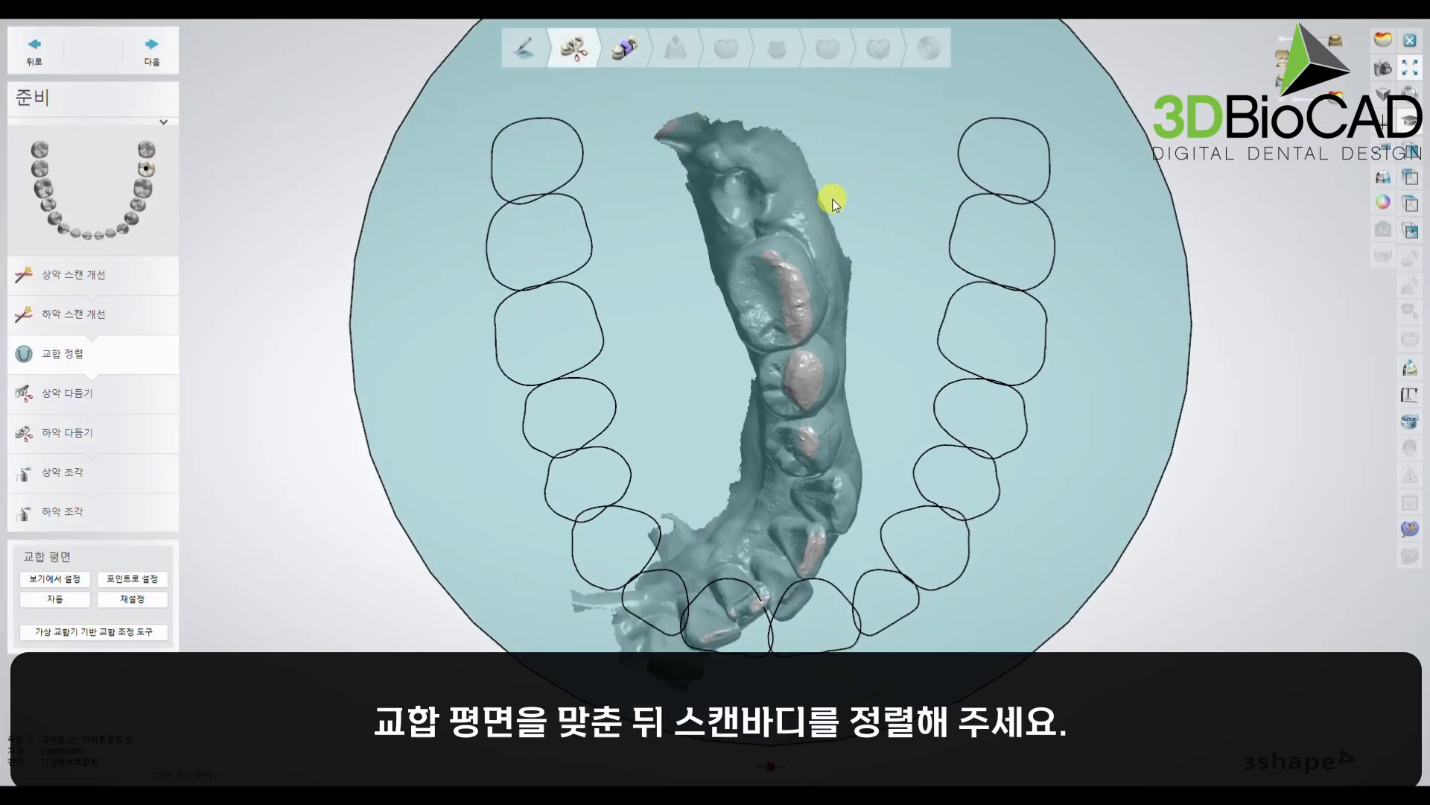
Align the occlusal plane's tooth outline with the scanned arch, check it from the side, and continue past the preparation stage.
right_click_drag(833, 199, 733, 377)
left_click_drag(733, 377, 725, 401)
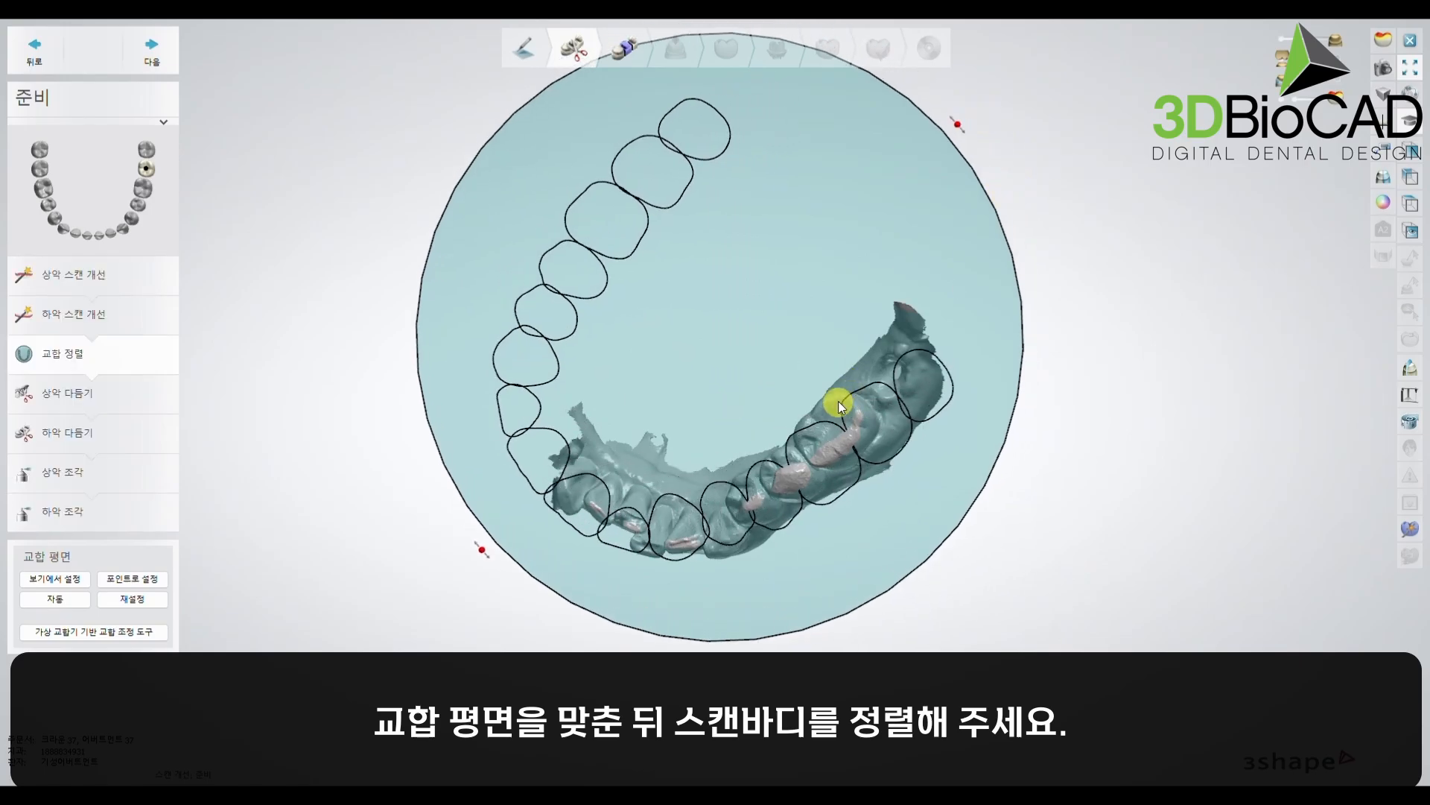
right_click_drag(884, 422, 842, 328)
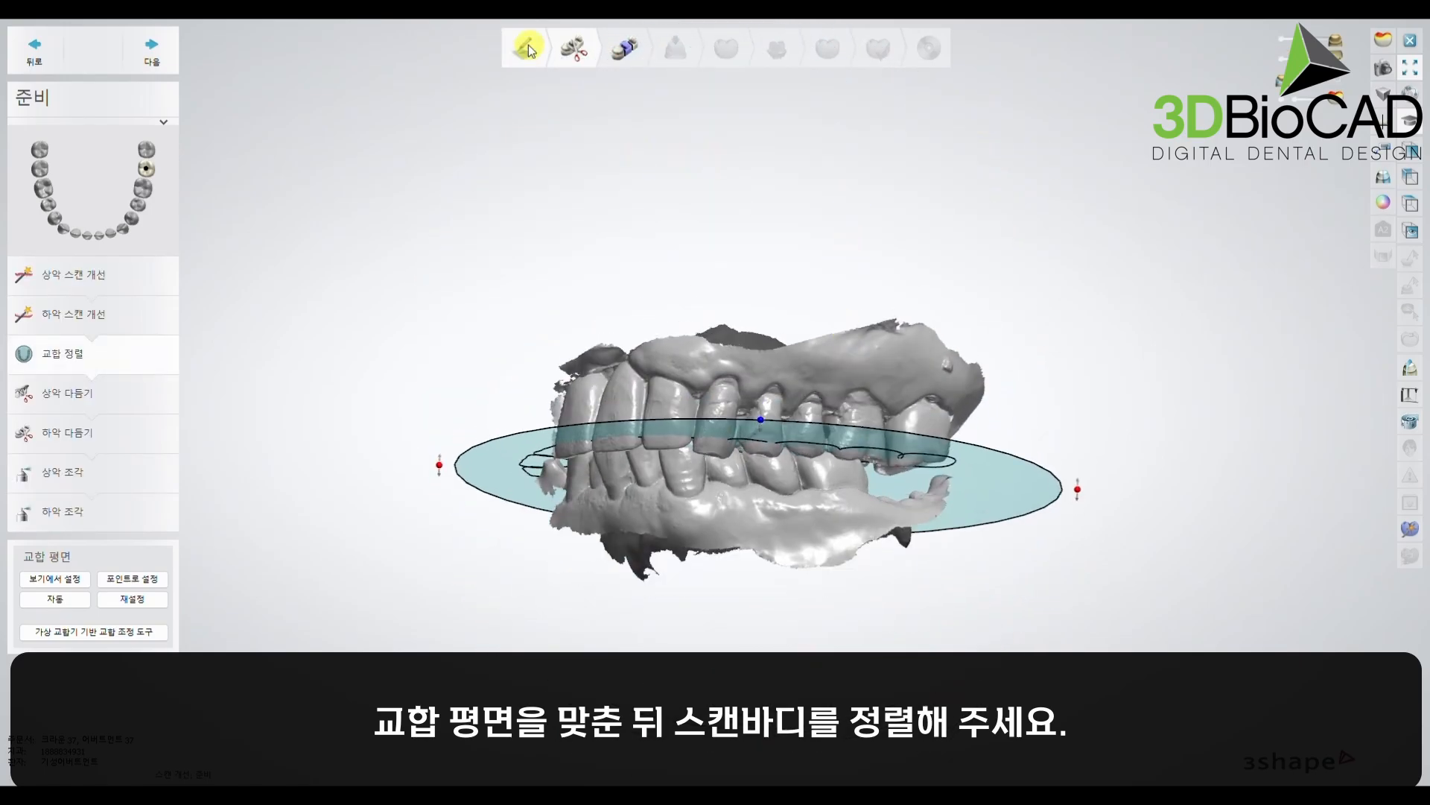
left_click(153, 56)
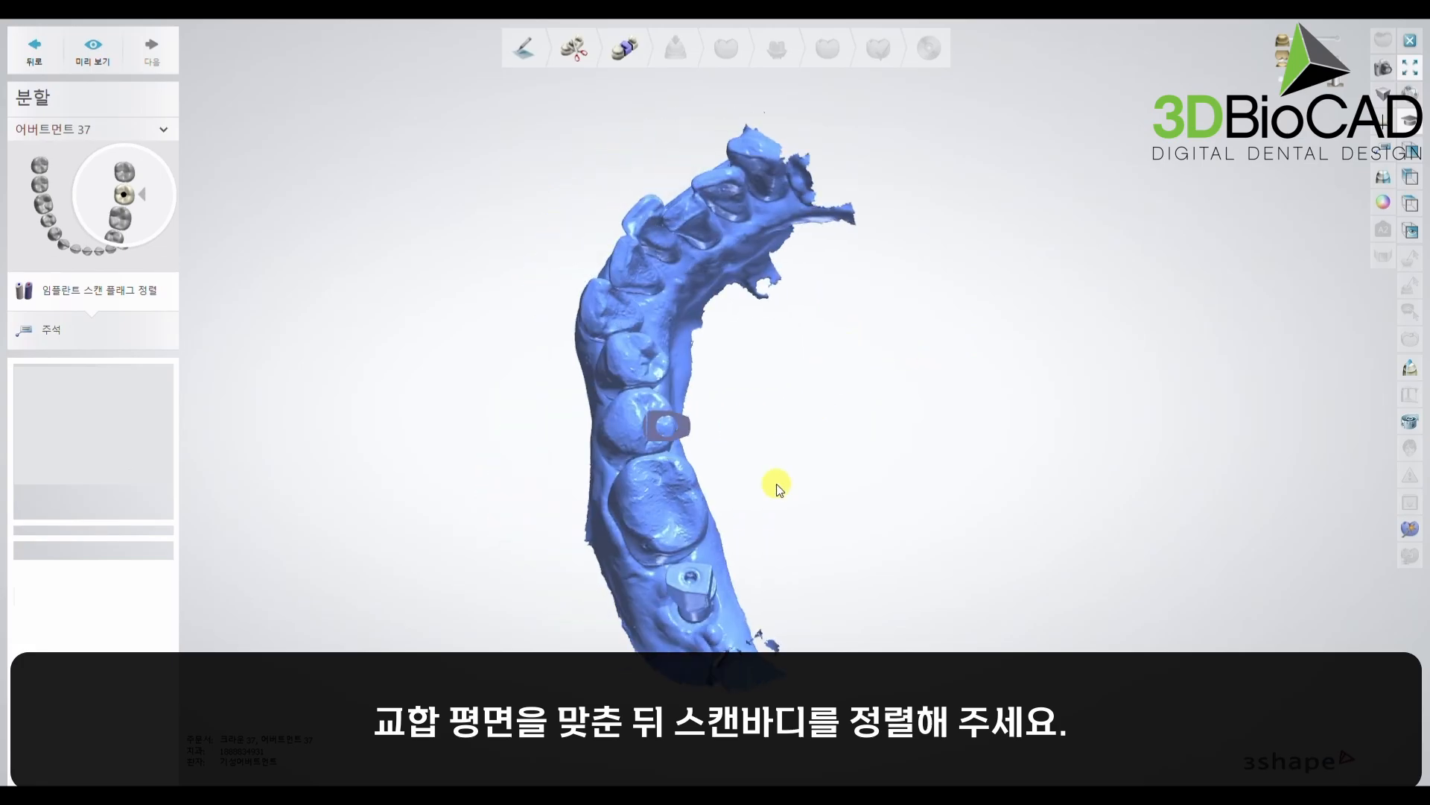
Align the implant scan flag for abutment 37 to the top face of the scan body and continue.
right_click_drag(749, 385, 526, 505)
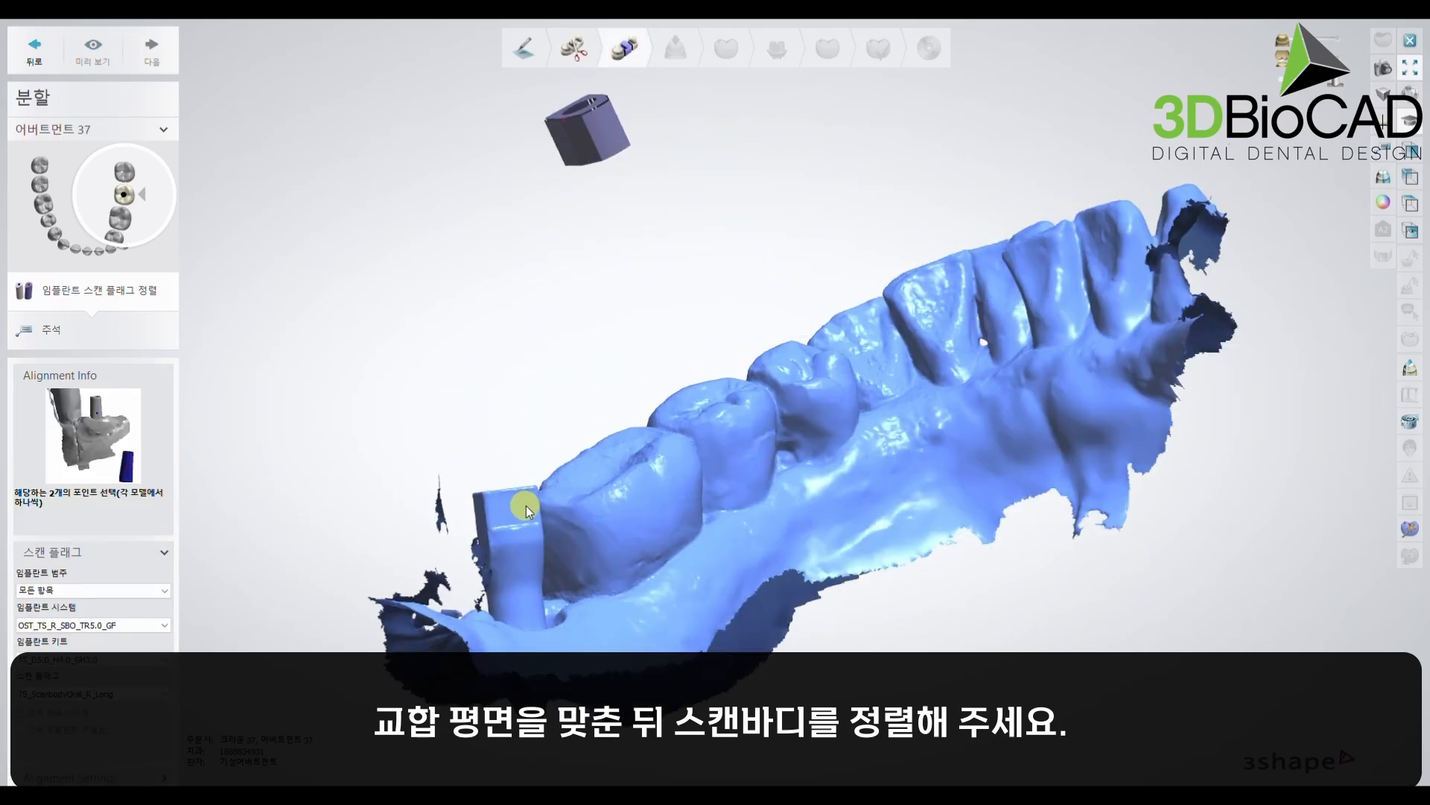
left_click(526, 505)
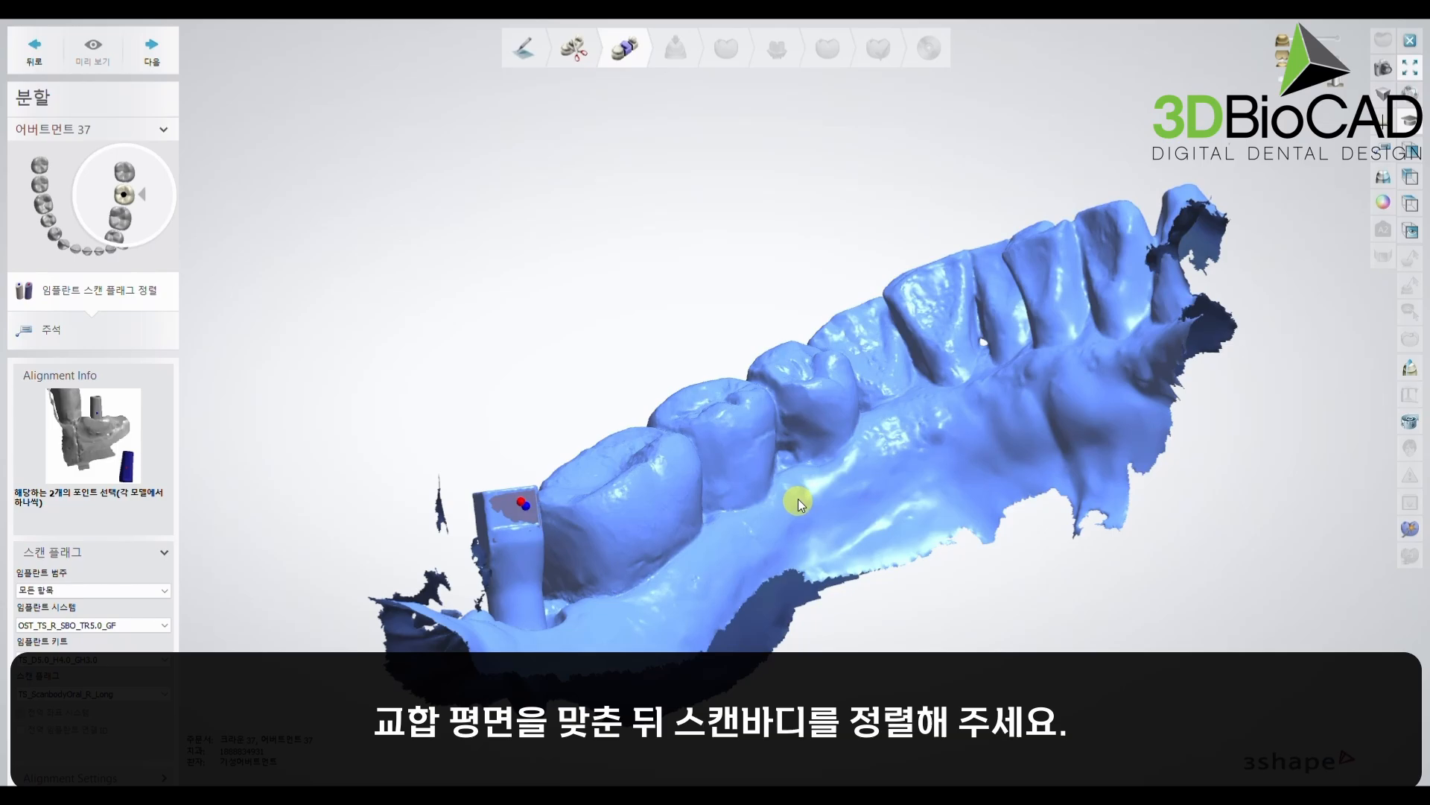
right_click_drag(798, 498, 738, 447)
left_click(154, 57)
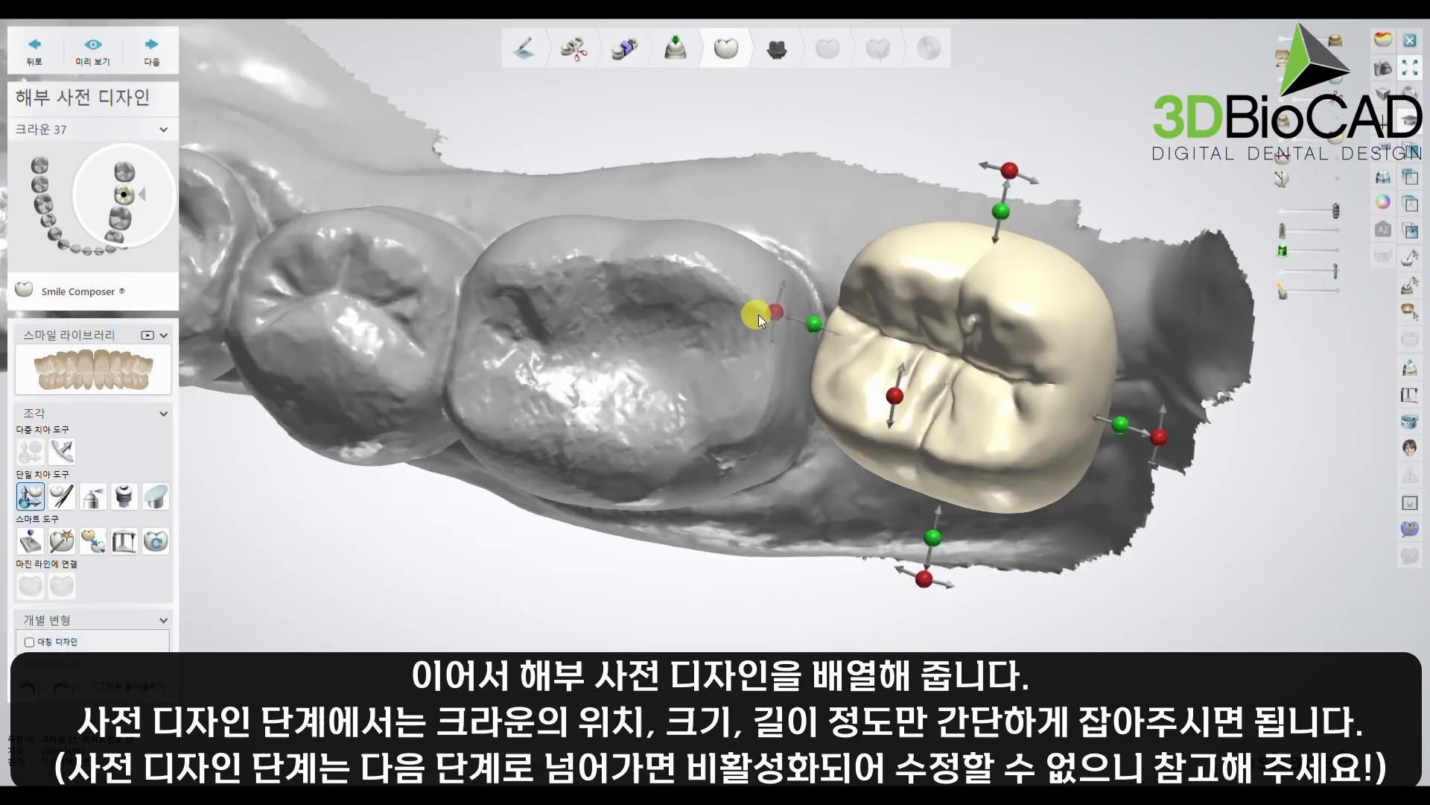
Rotate and move the crown 37 pre-design against the neighbouring molar, and adjust its height toward the gum.
left_click_drag(772, 313, 759, 409)
right_click_drag(900, 380, 895, 319)
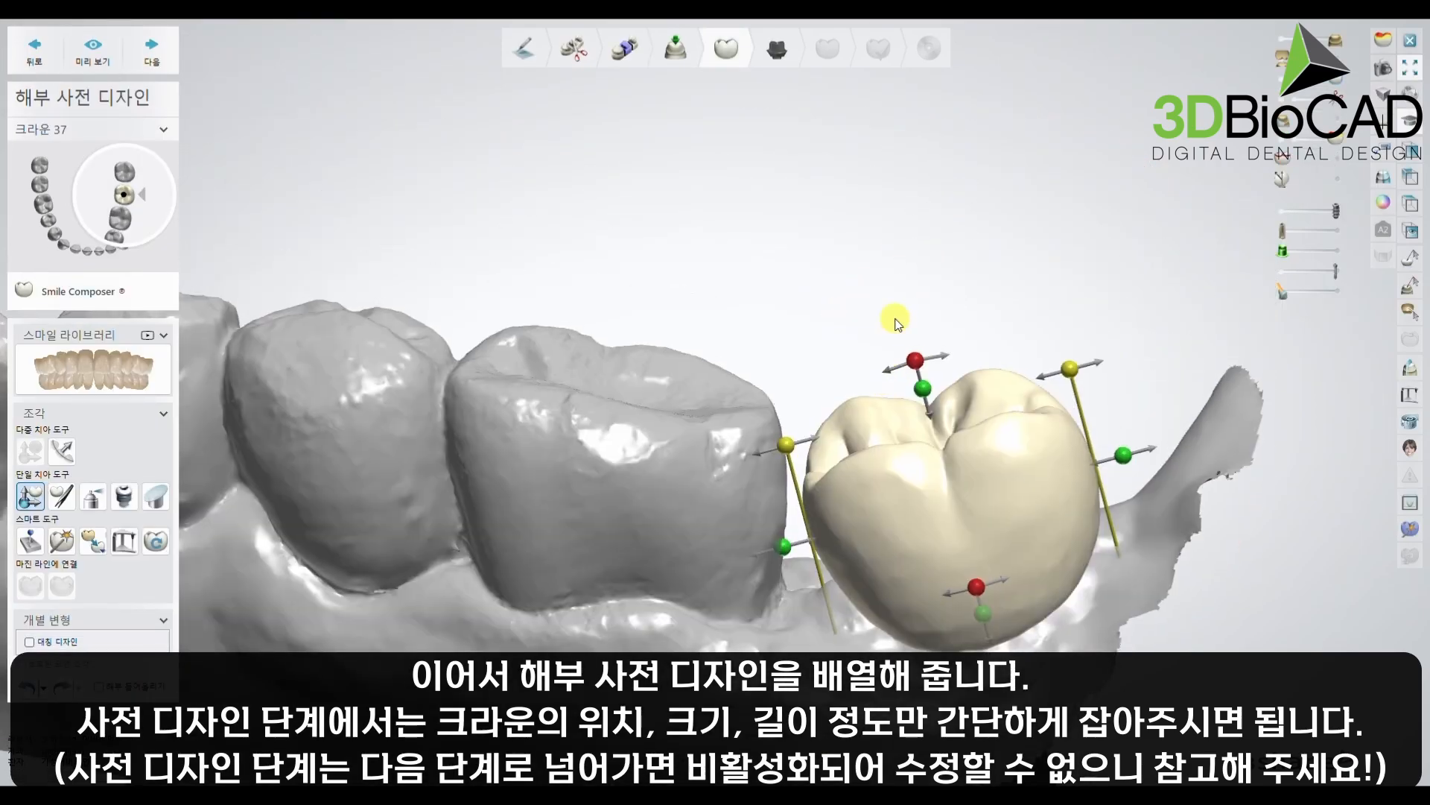
left_click_drag(921, 364, 966, 358)
left_click_drag(964, 521, 917, 481)
right_click_drag(917, 479, 933, 339)
left_click_drag(933, 339, 936, 342)
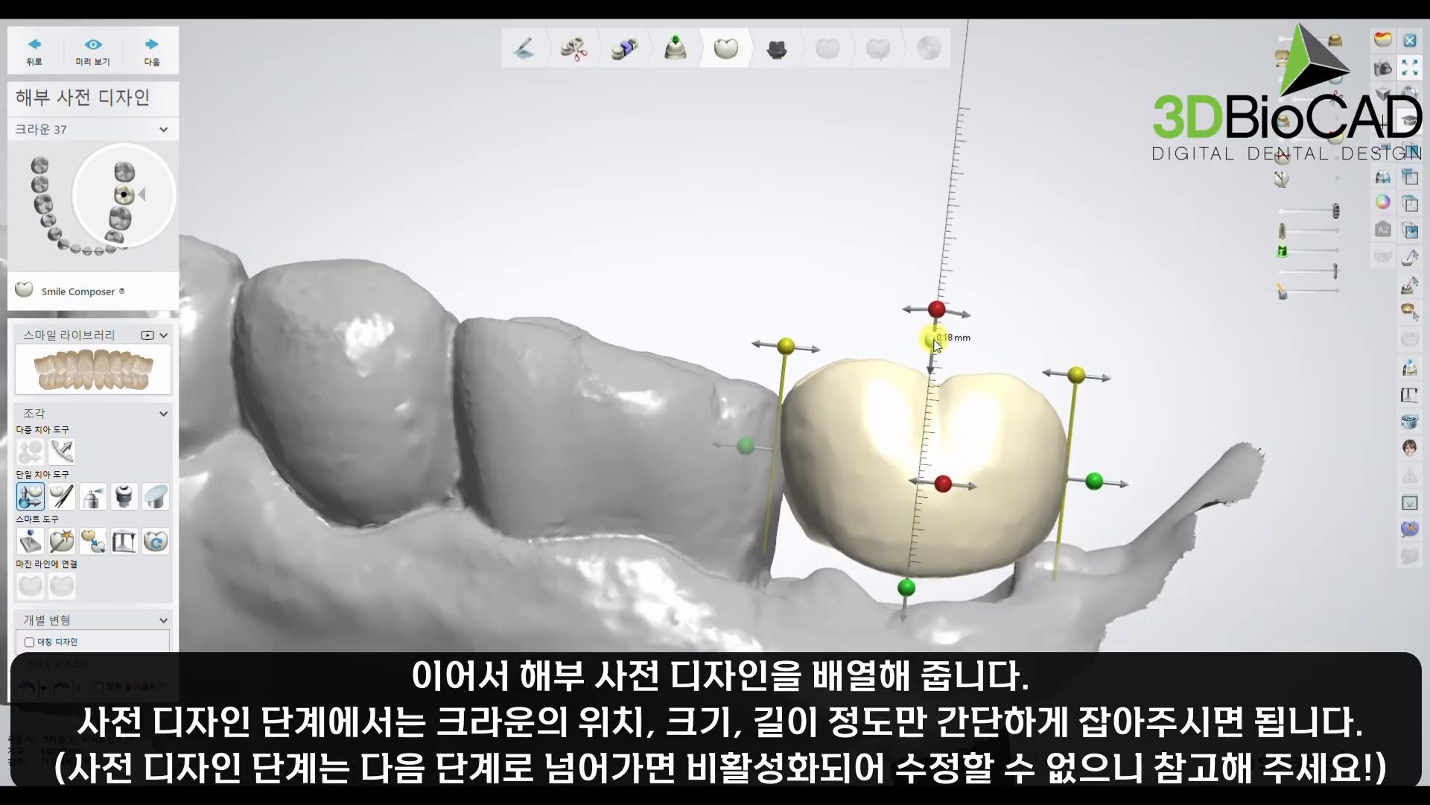
left_click_drag(911, 594, 907, 642)
Refine the size, rotation and position of the crown 37 pre-design in the occlusal view relative to the adjacent molar.
right_click_drag(932, 574, 1210, 533)
middle_click_drag(1017, 493, 877, 490)
left_click_drag(737, 339, 749, 358)
right_click_drag(749, 358, 814, 458)
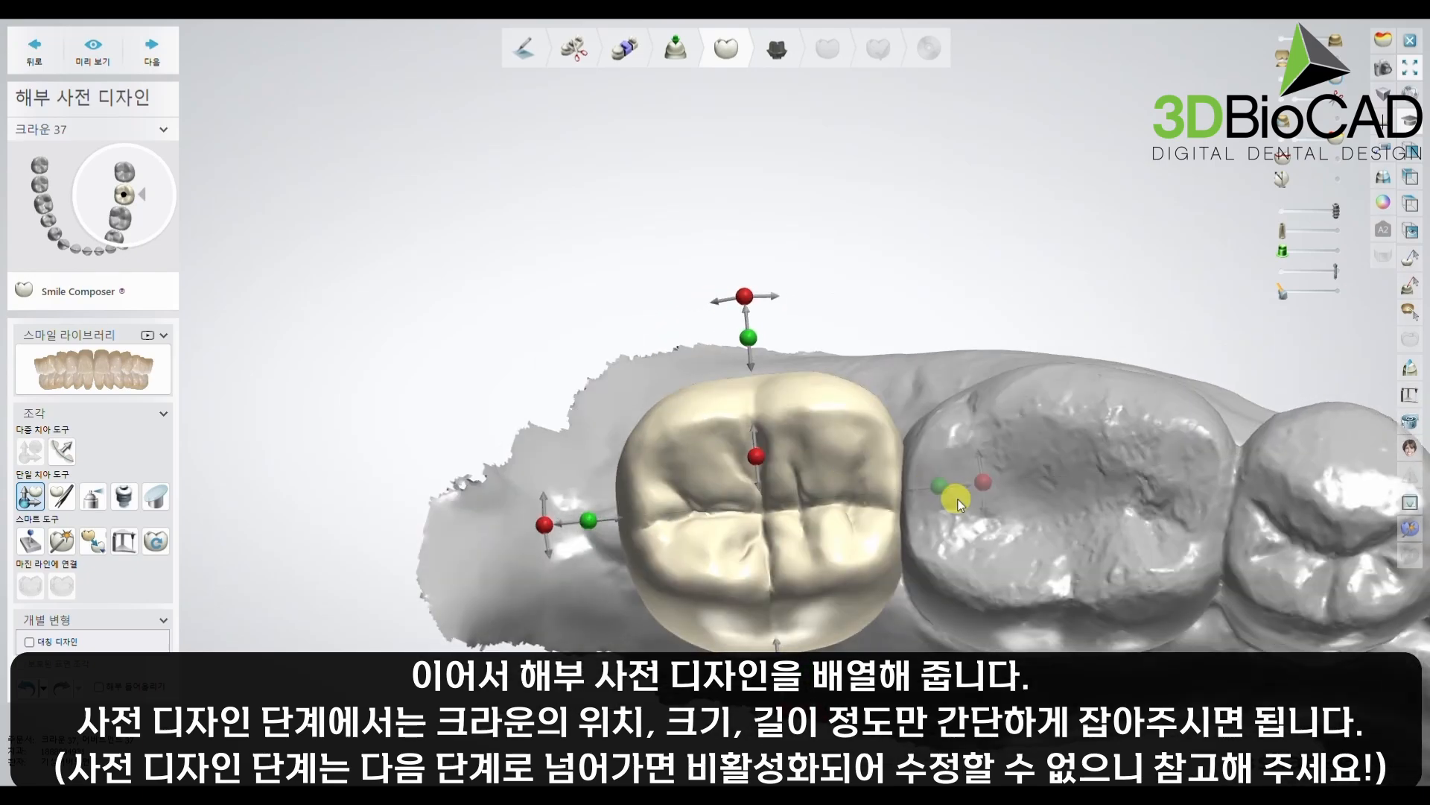
left_click_drag(980, 487, 981, 513)
left_click_drag(808, 532, 797, 525)
right_click_drag(797, 525, 804, 460)
Adjust the cusps of the crown 37 pre-design with individual morphing and continue to the abutment design.
key("a")
key("a")
right_click_drag(717, 345, 719, 351)
key("2")
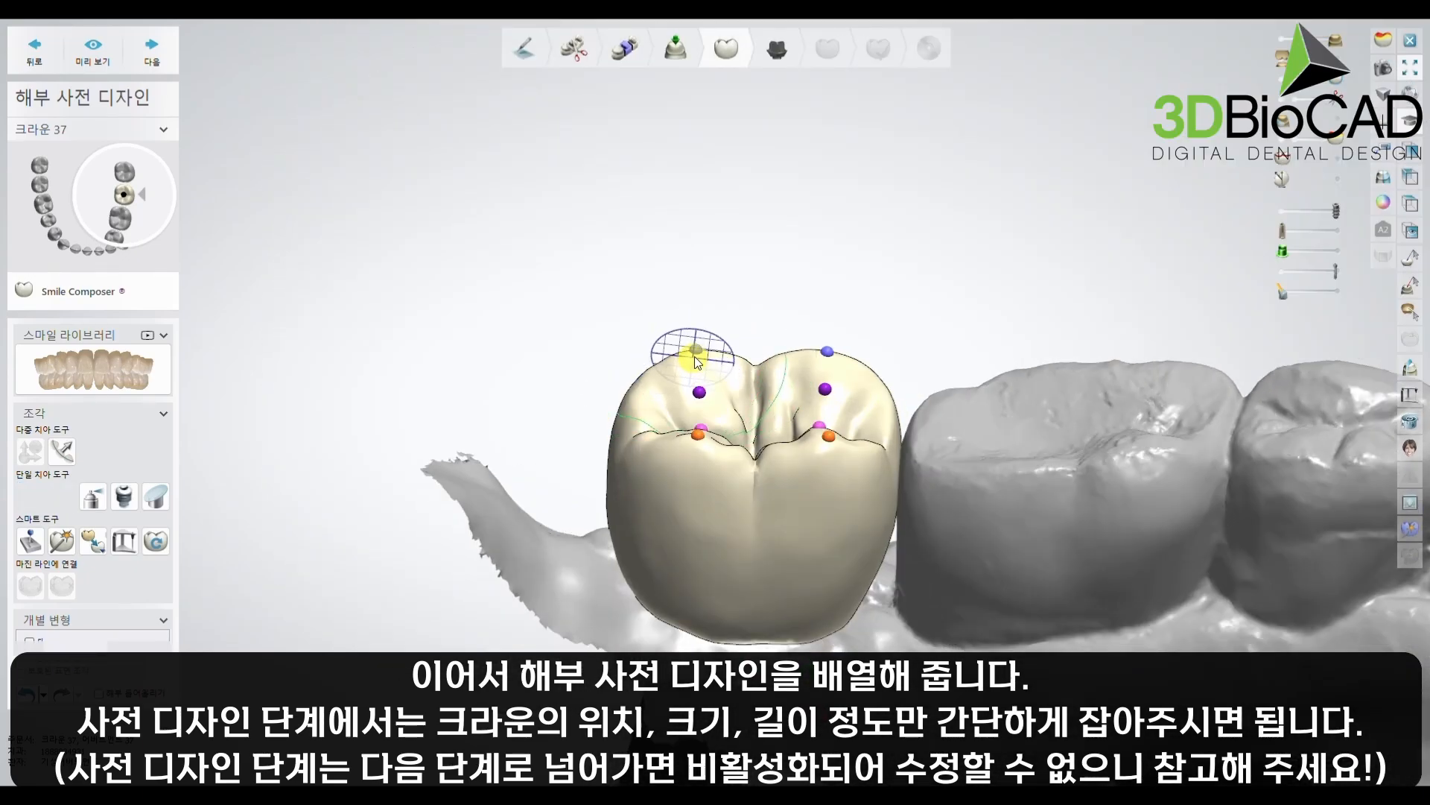
left_click_drag(693, 355, 753, 399)
right_click_drag(703, 464, 854, 379)
scroll(855, 377, "up", 4)
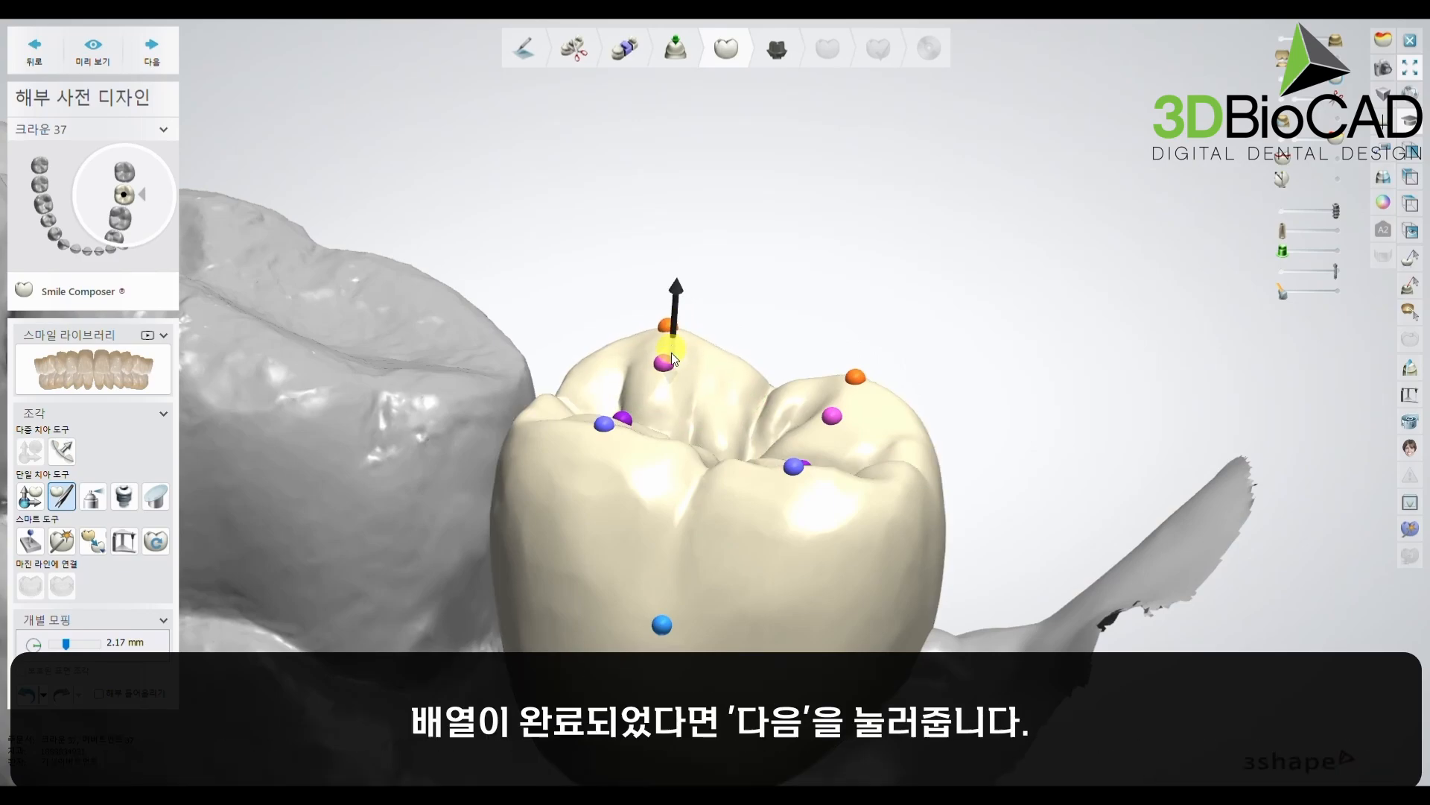
left_click(152, 50)
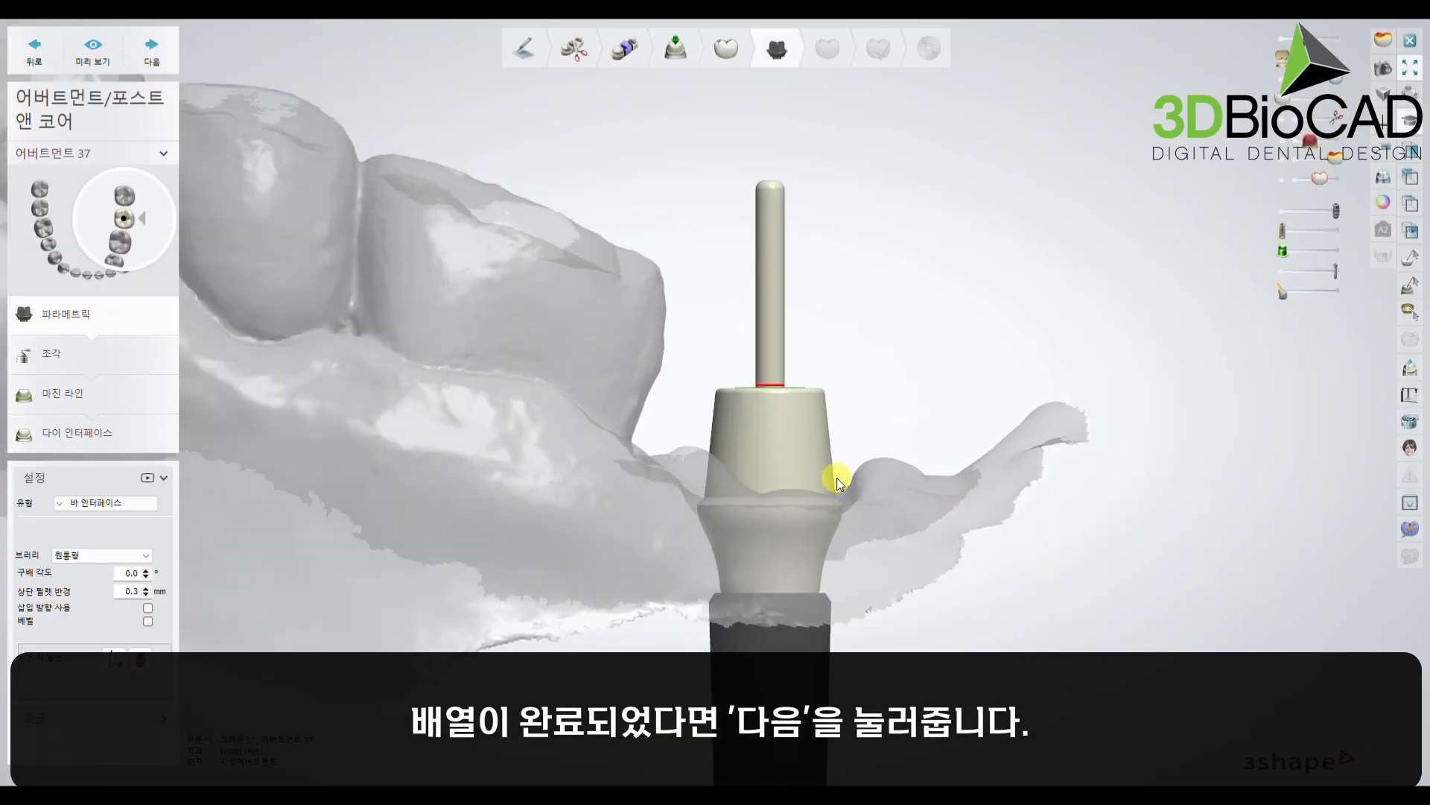
Set the abutment 37 type to bar interface (바 인터페이스) and shorten the bar above the abutment.
middle_click_drag(838, 479, 891, 512)
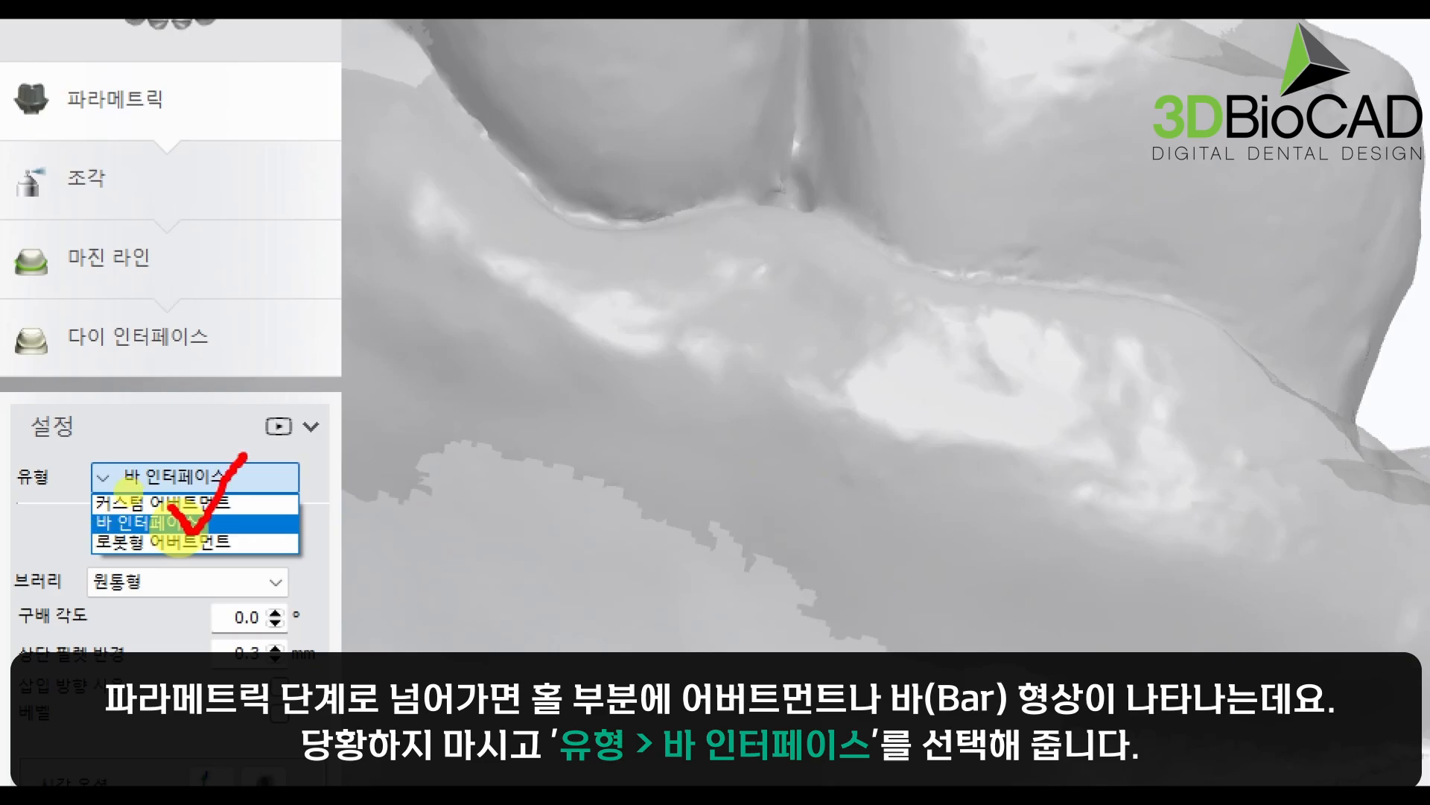
left_click(174, 525)
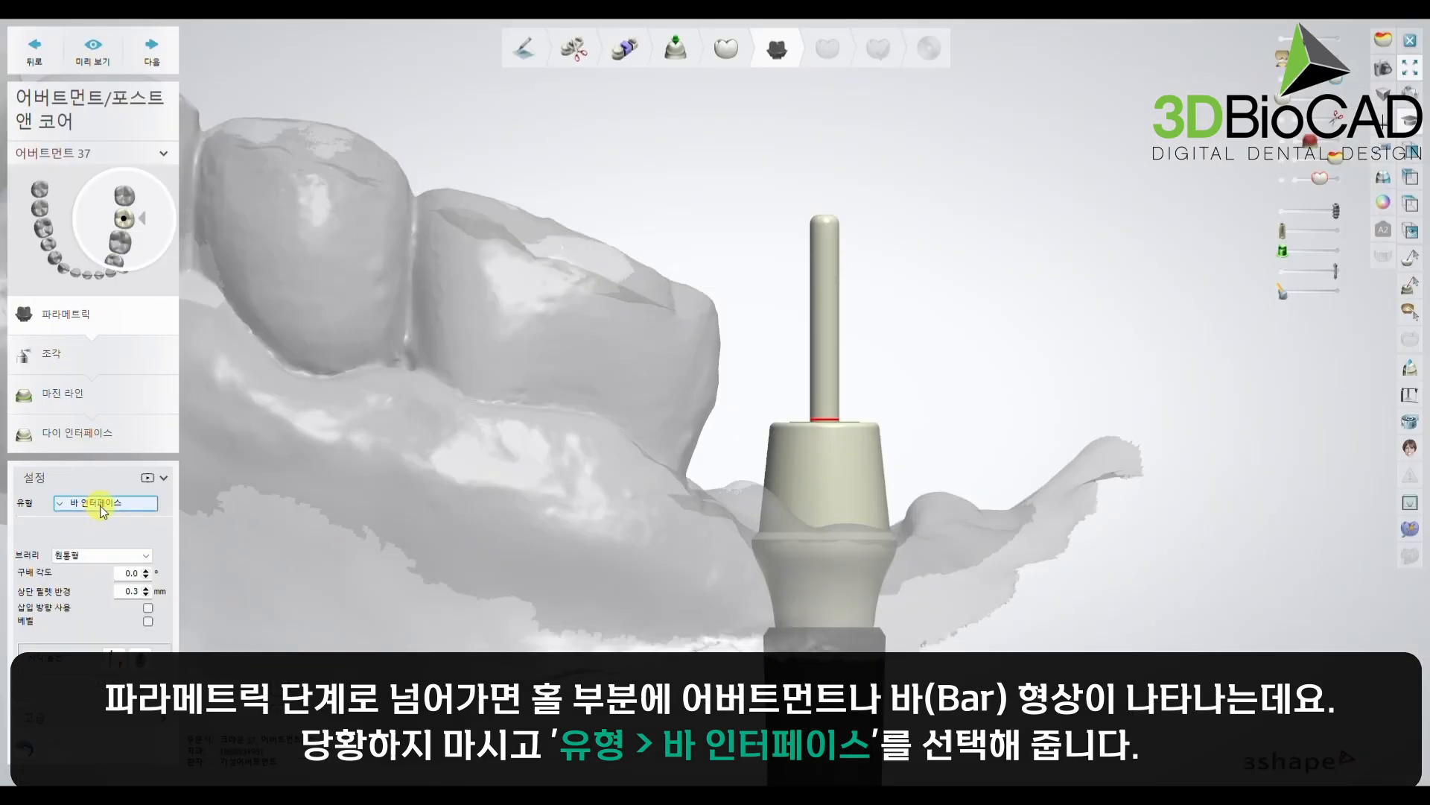
right_click_drag(782, 417, 853, 277)
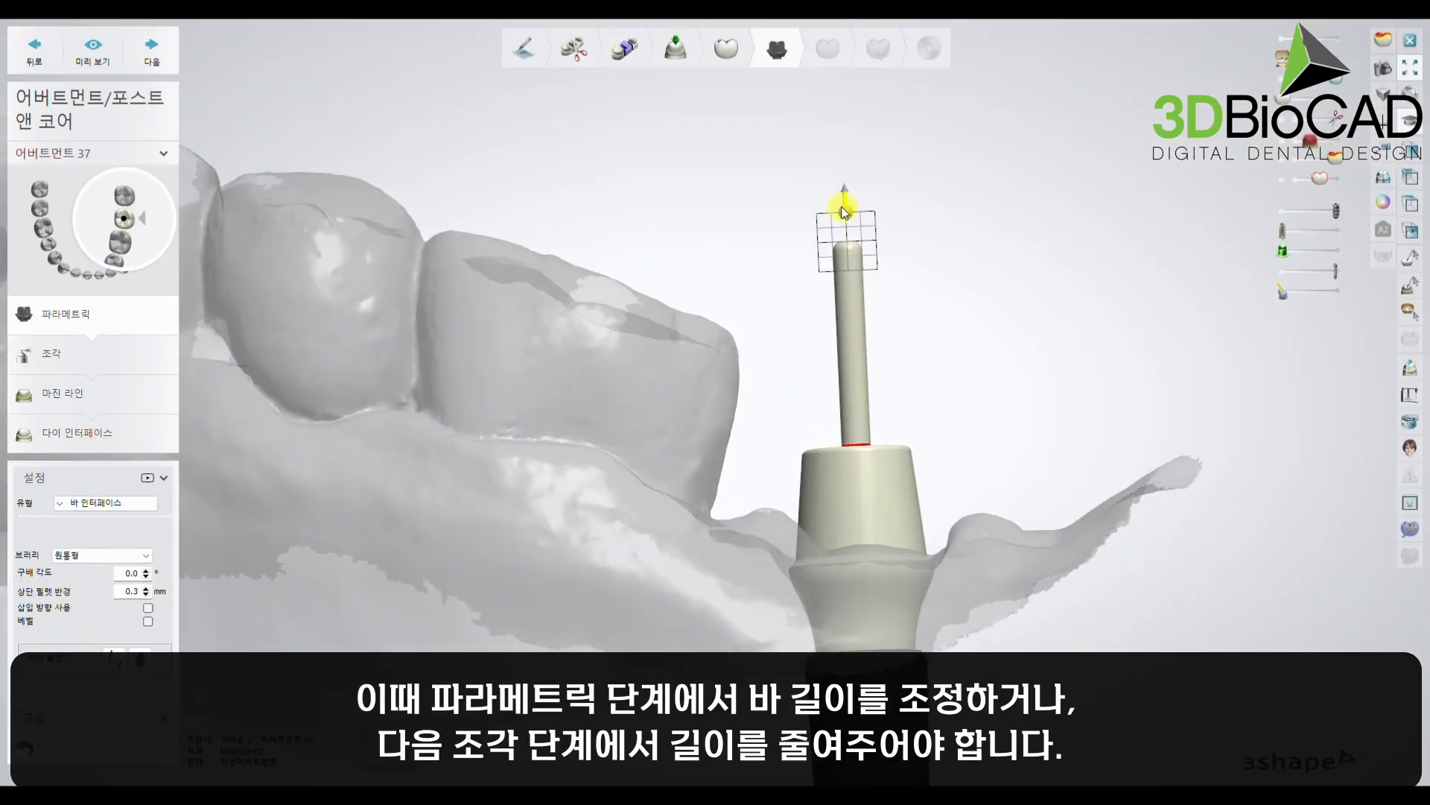
left_click_drag(847, 217, 861, 353)
mouse_move(970, 370)
right_mouse_down()
mouse_move(989, 435)
mouse_move(980, 382)
right_mouse_up()
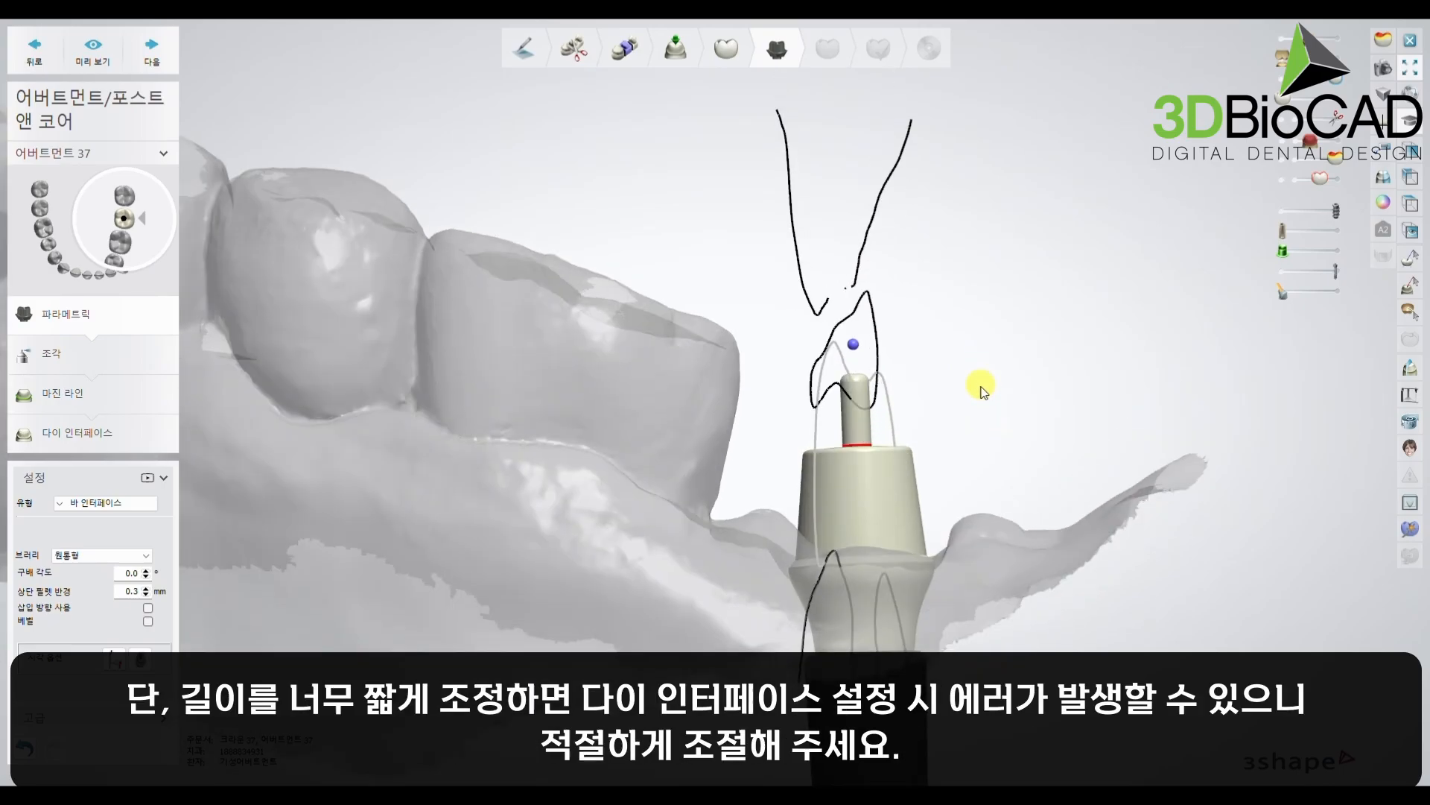
Cut the bar off just above the abutment's top face with the sculpting plane cut, and continue to the margin line stage.
key("ctrl+1")
left_click(74, 365)
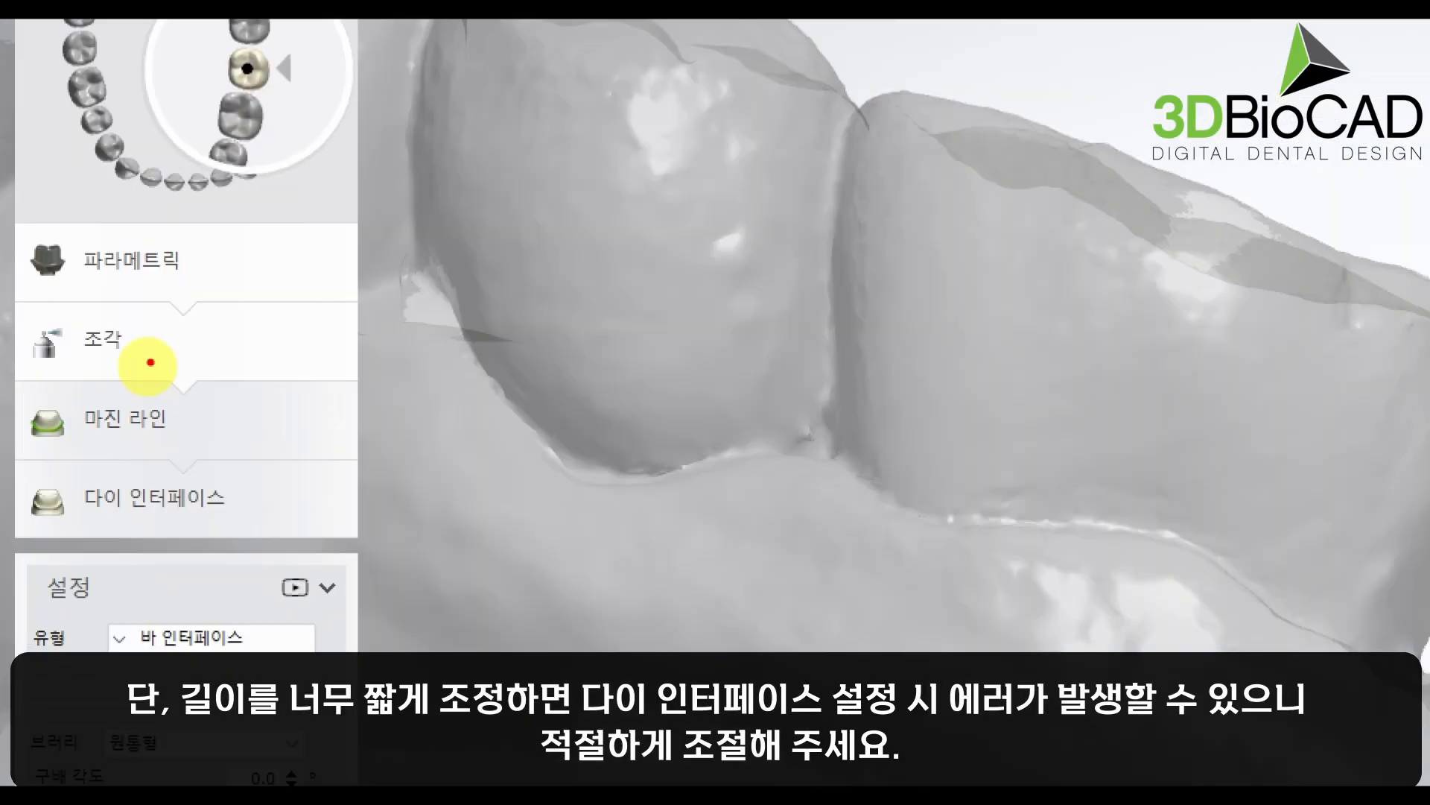
left_click_drag(75, 338, 94, 373)
key("Escape")
left_click(84, 364)
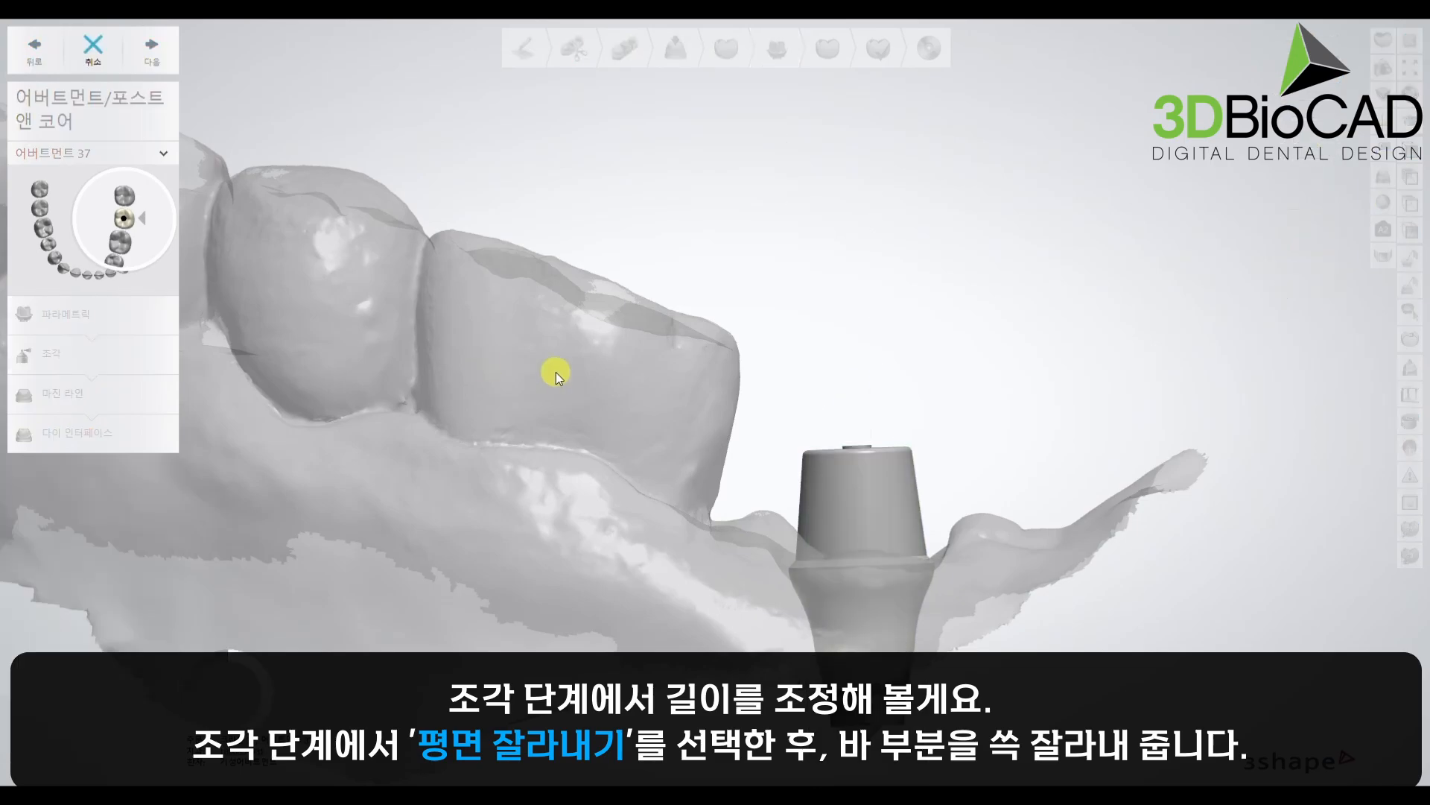
mouse_move(873, 437)
right_mouse_down()
mouse_move(880, 409)
mouse_move(870, 440)
right_mouse_up()
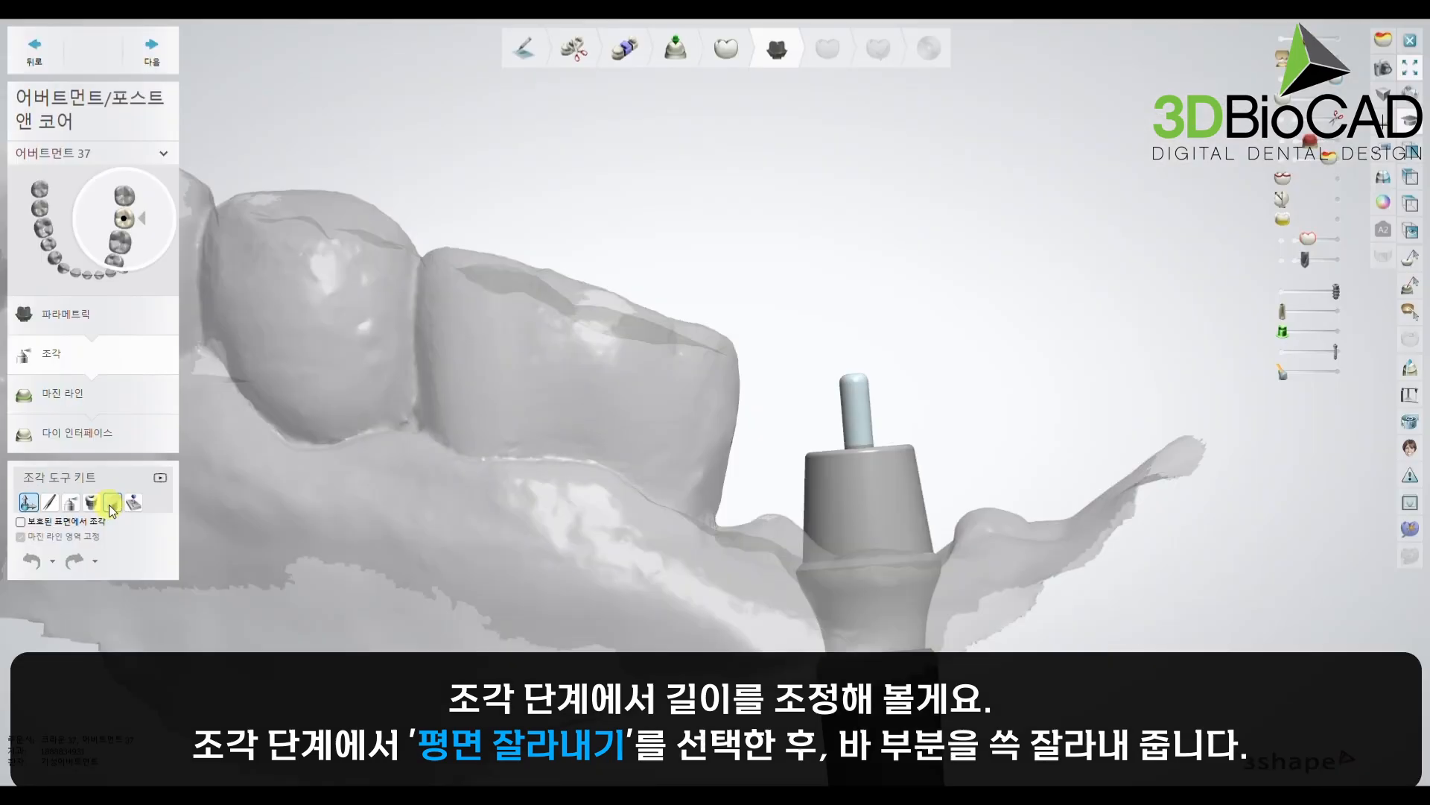
left_click(197, 506)
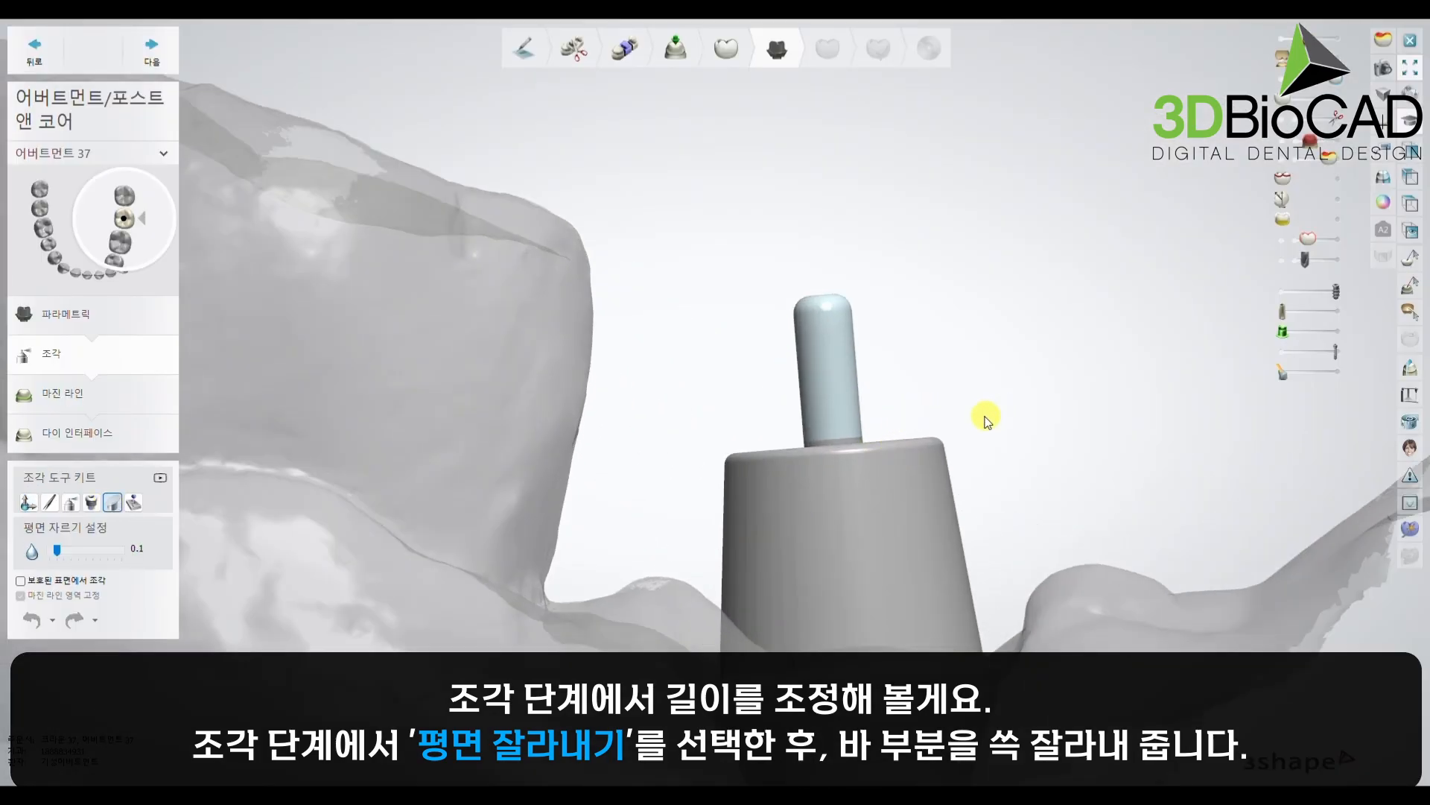
left_click_drag(706, 431, 675, 439)
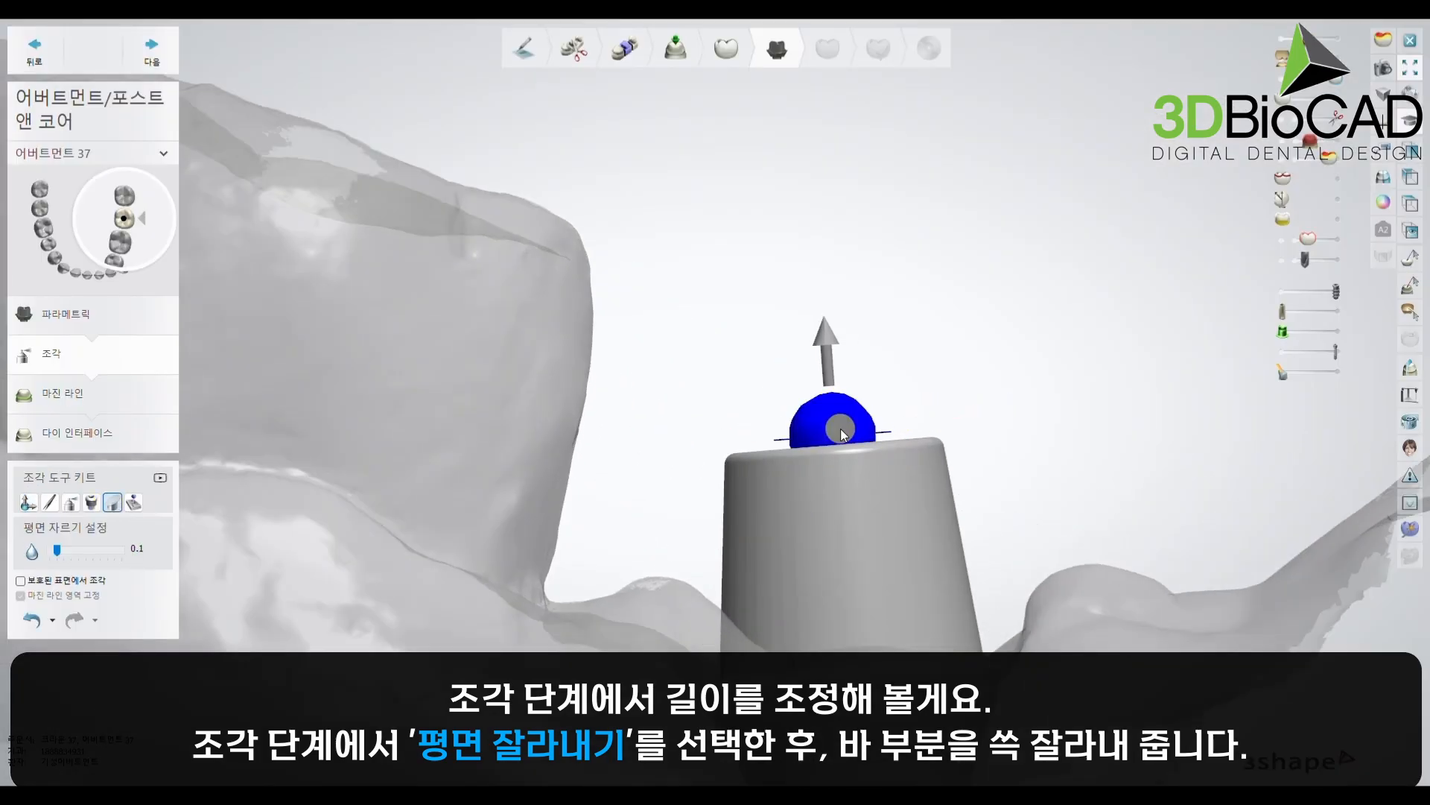
right_click_drag(841, 428, 893, 470)
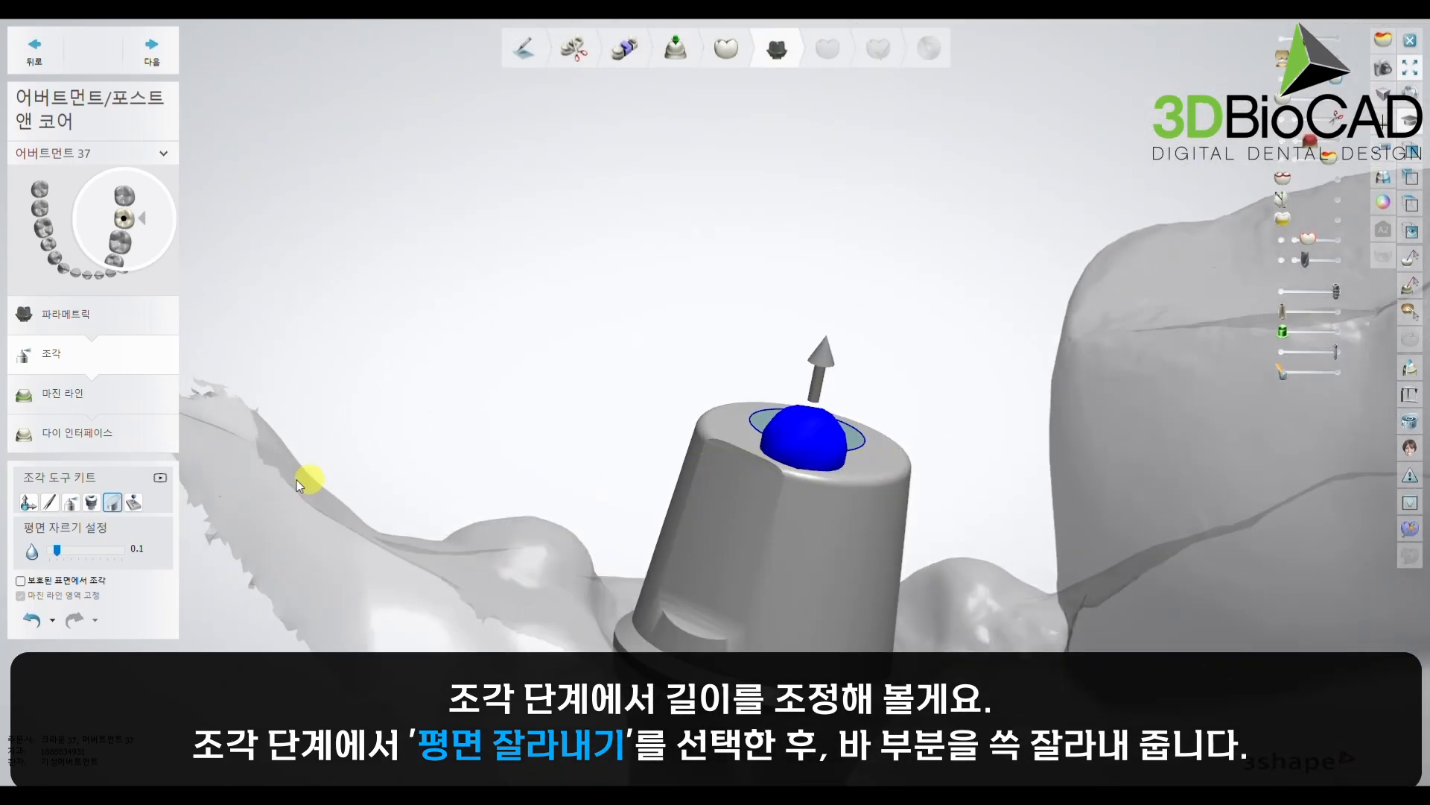
left_click(30, 503)
mouse_move(929, 395)
right_mouse_down()
mouse_move(1178, 405)
mouse_move(1205, 385)
mouse_move(996, 406)
mouse_move(791, 504)
right_mouse_up()
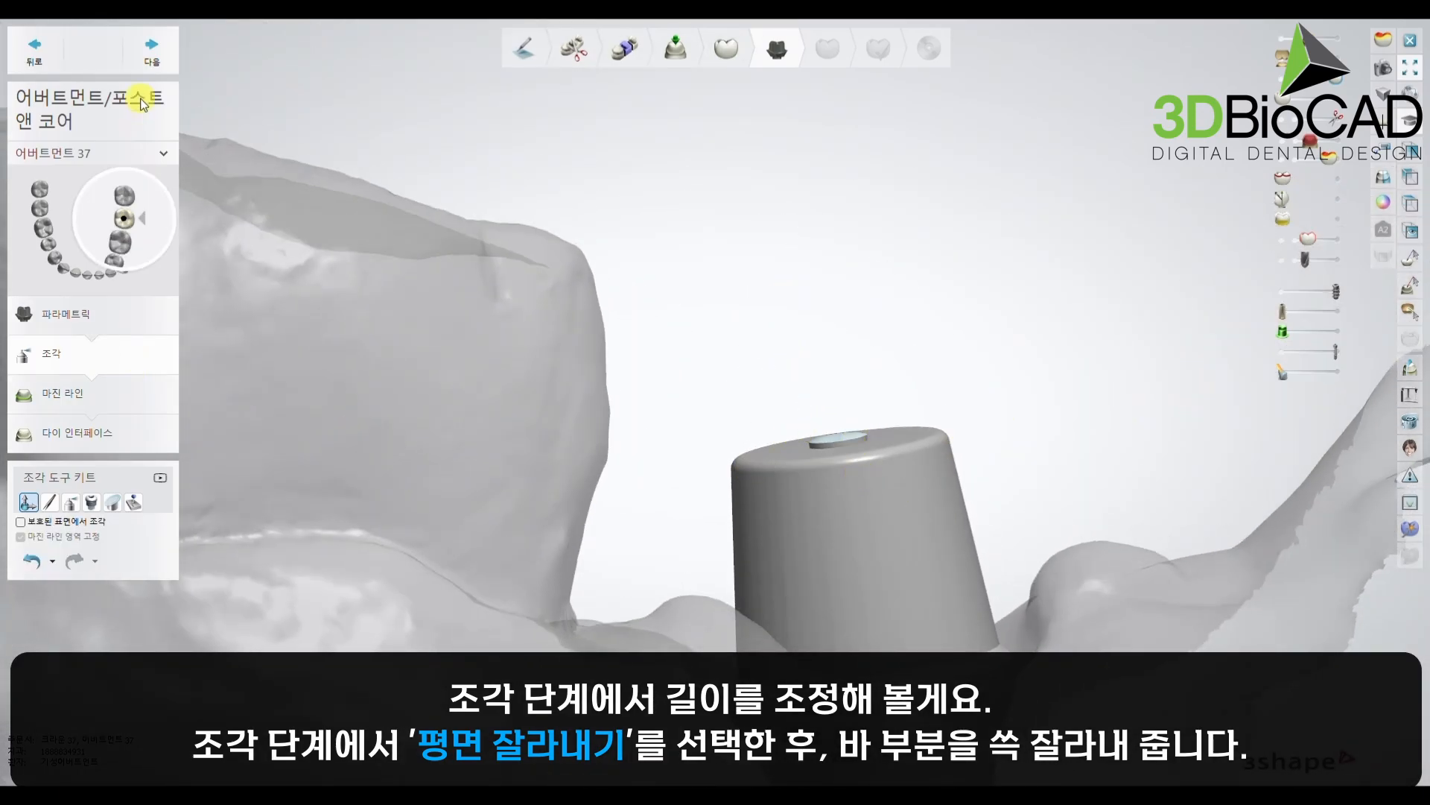
left_click(153, 60)
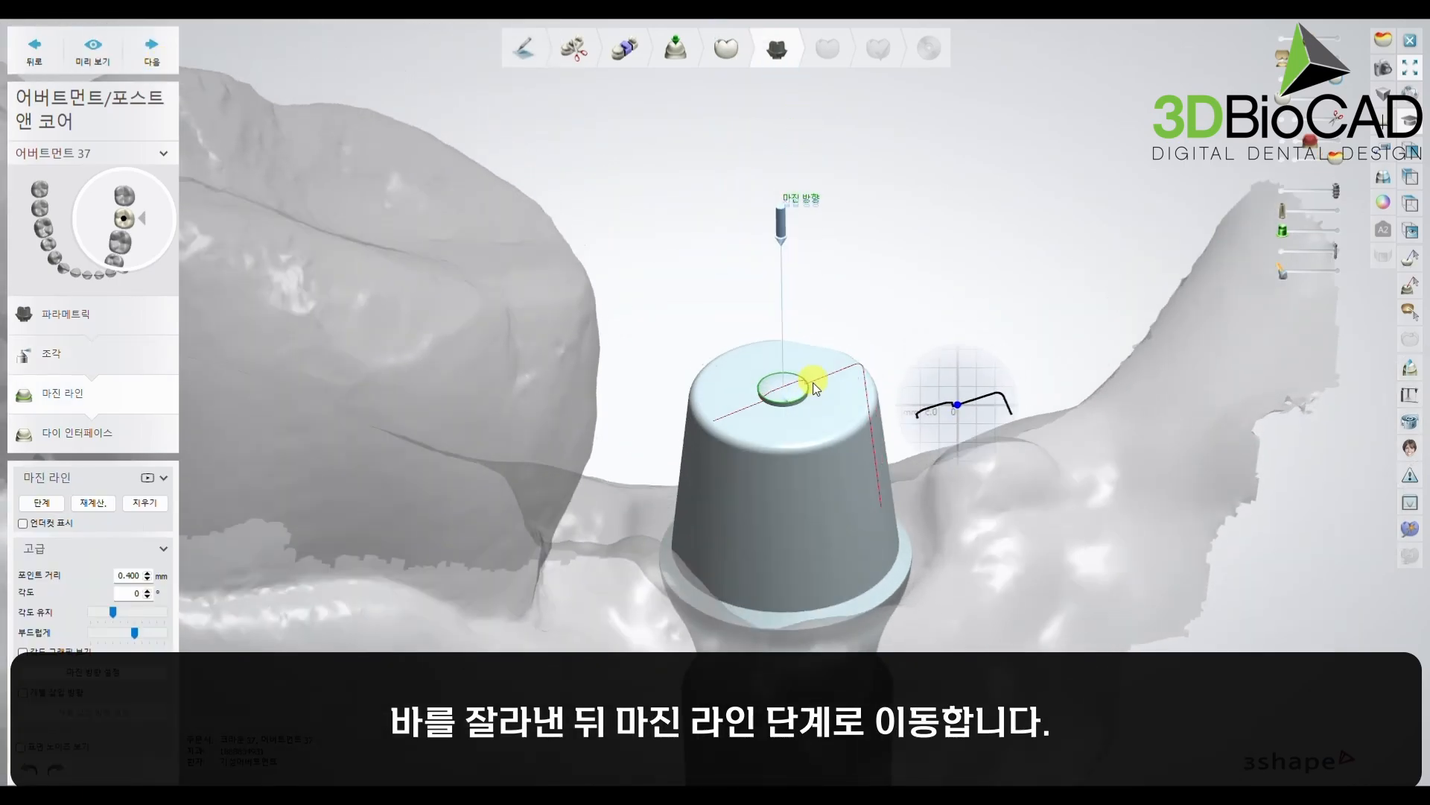
Clear the default margin line around the bar stump on abutment 37.
right_click_drag(814, 383, 811, 322)
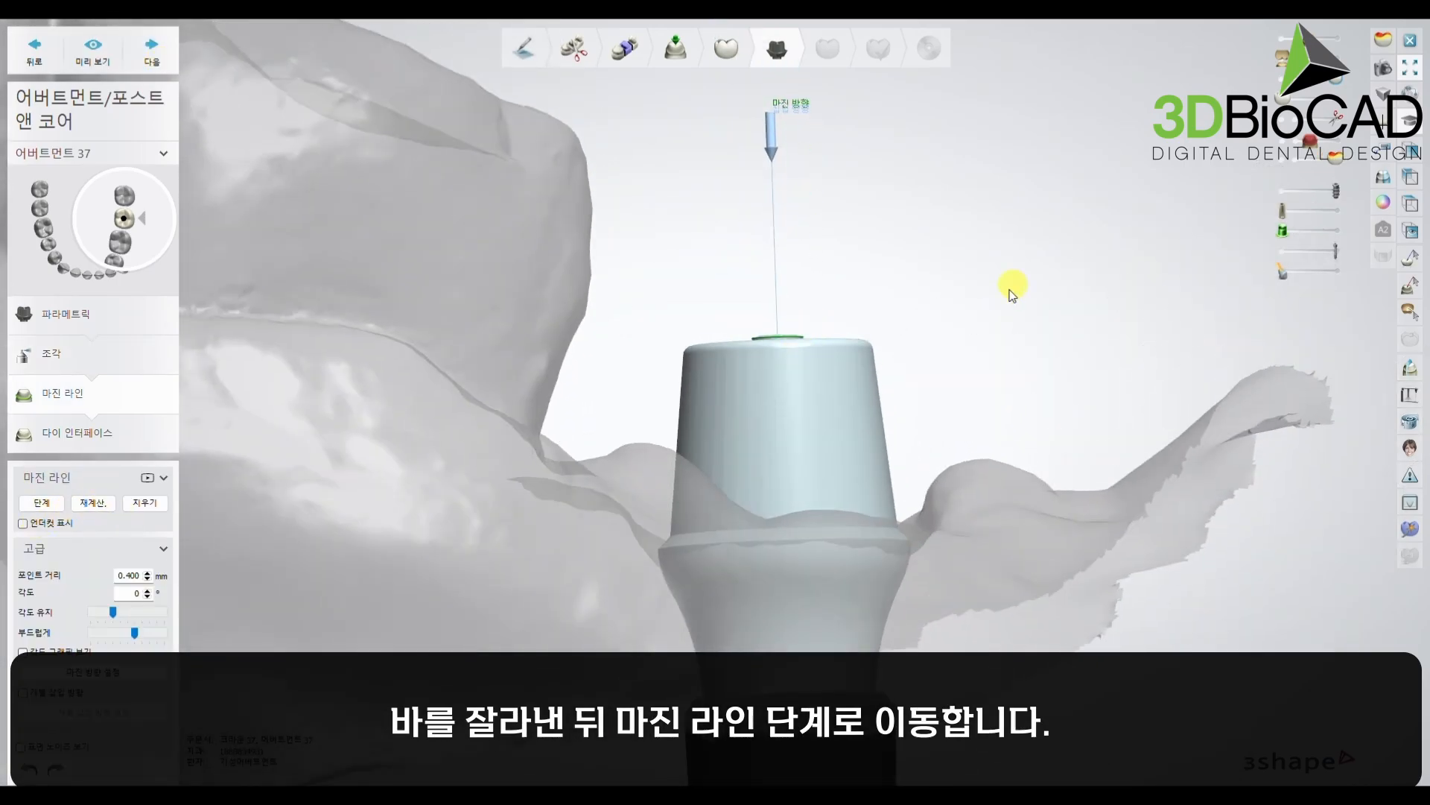
right_click_drag(1009, 291, 1002, 342)
scroll(870, 386, "up", 6)
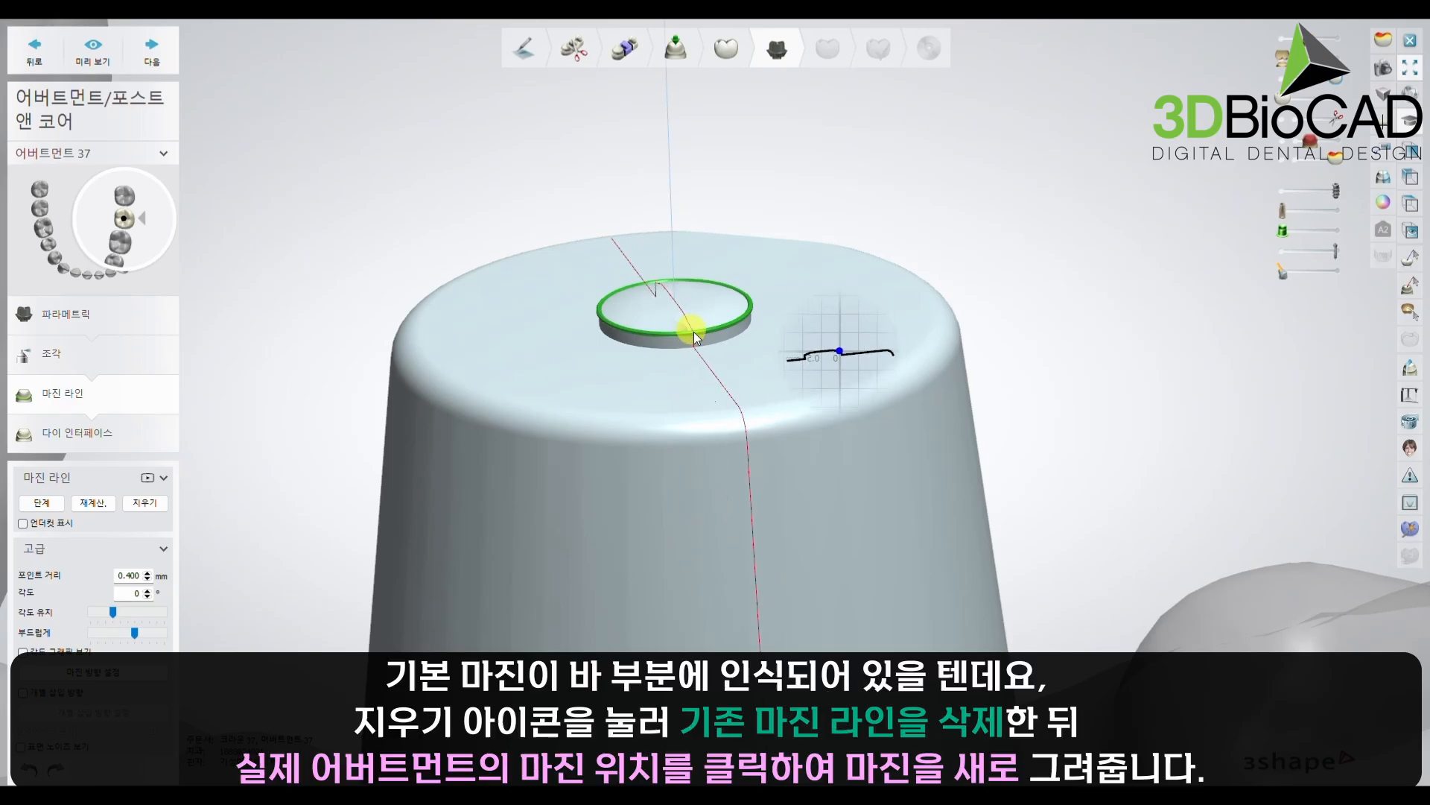
scroll(694, 332, "down", 6)
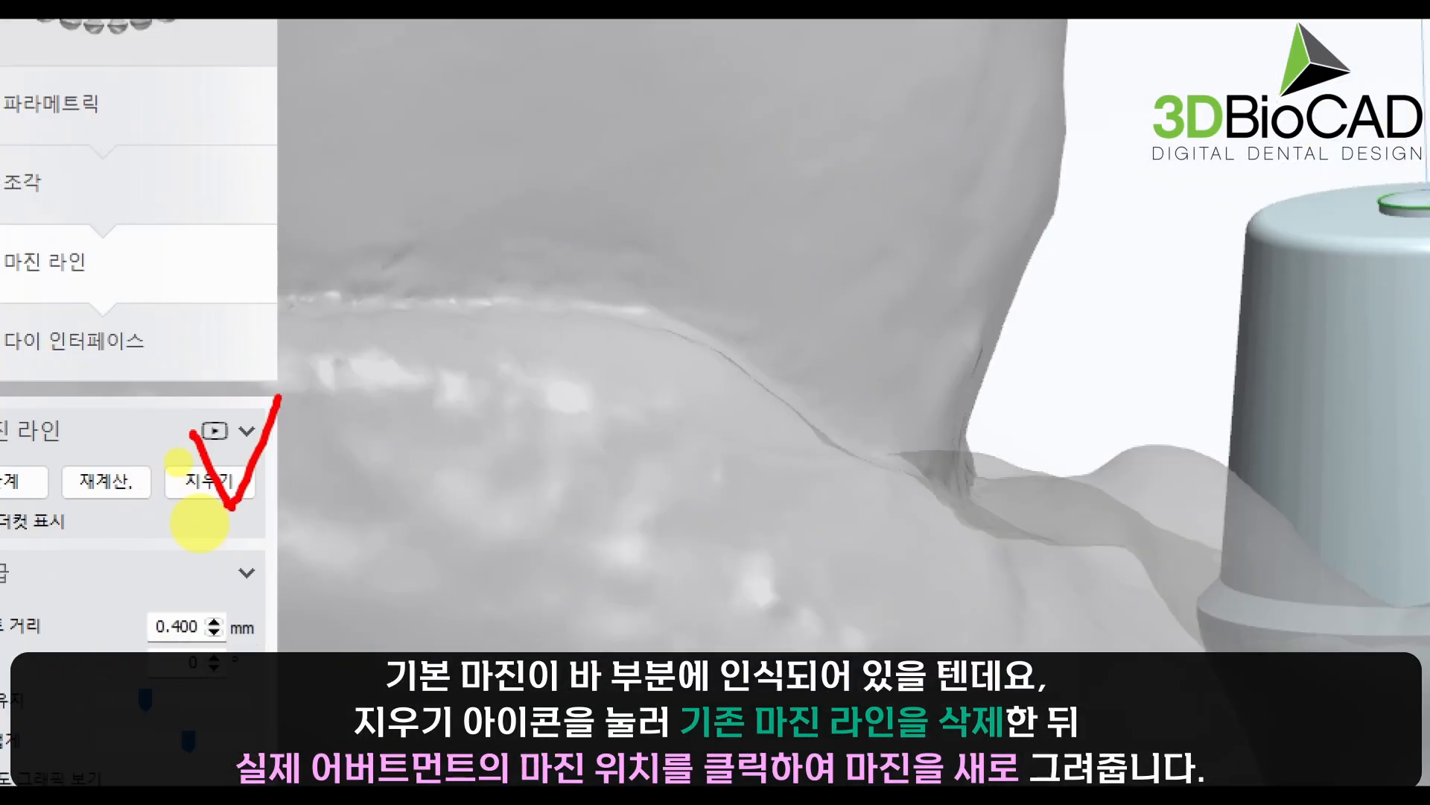
left_click(221, 493)
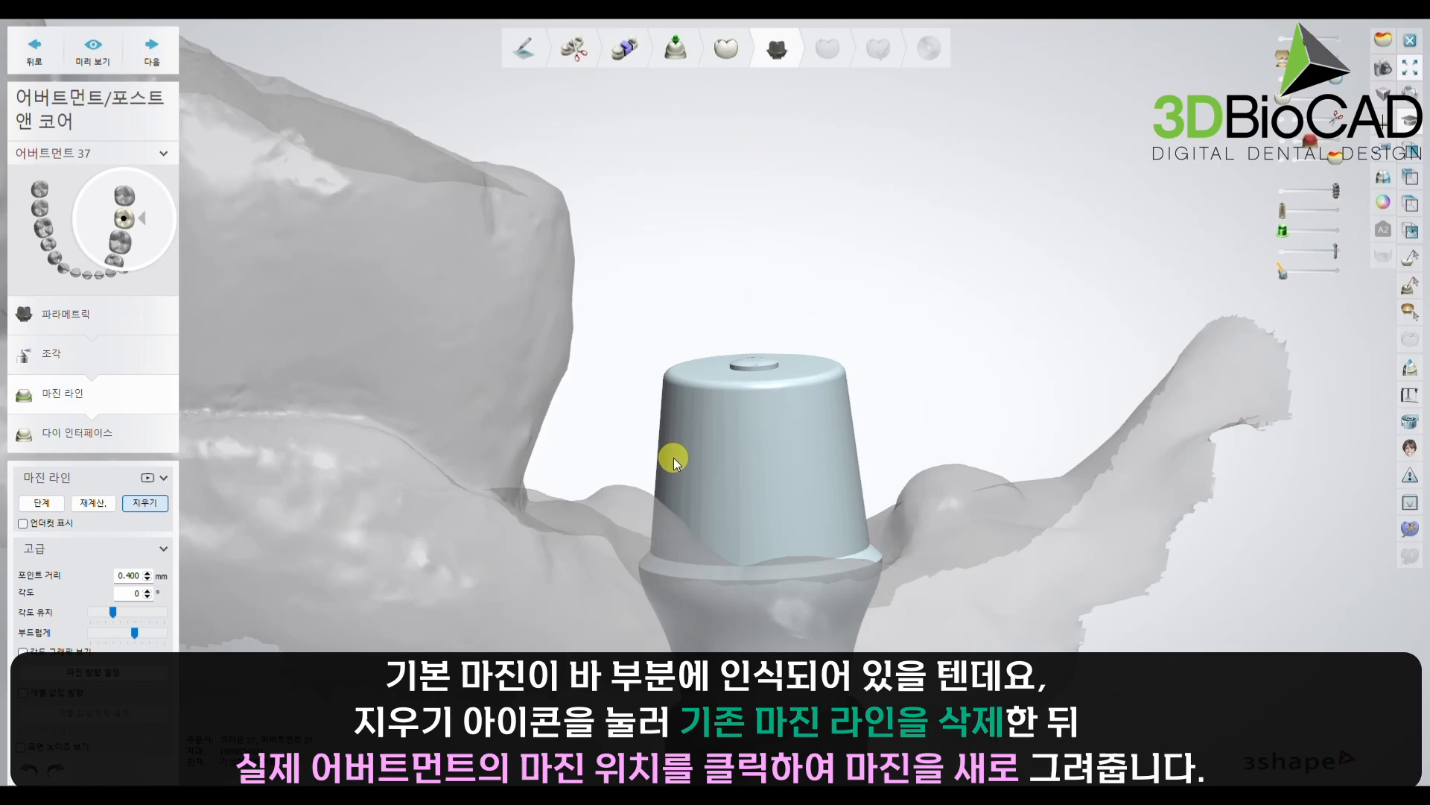
Draw a new closed margin line point by point around the outer edge of abutment 37's actual shoulder.
right_click_drag(843, 494, 952, 429)
scroll(878, 465, "up", 5)
scroll(877, 464, "up", 3)
right_click_drag(877, 464, 944, 510)
left_click(873, 489)
left_click(893, 507)
left_click(910, 512)
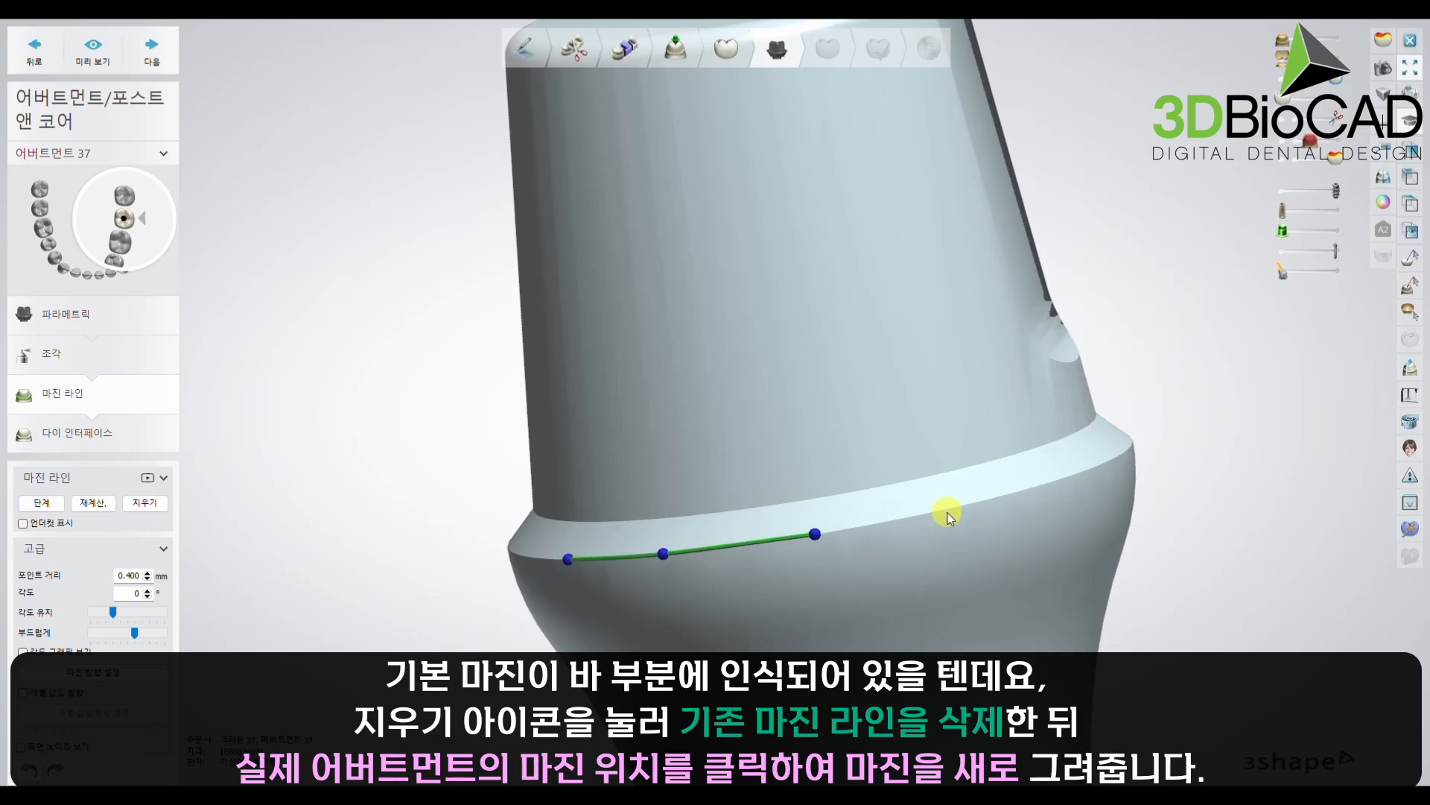
left_click(948, 512)
right_click_drag(1032, 500, 944, 510)
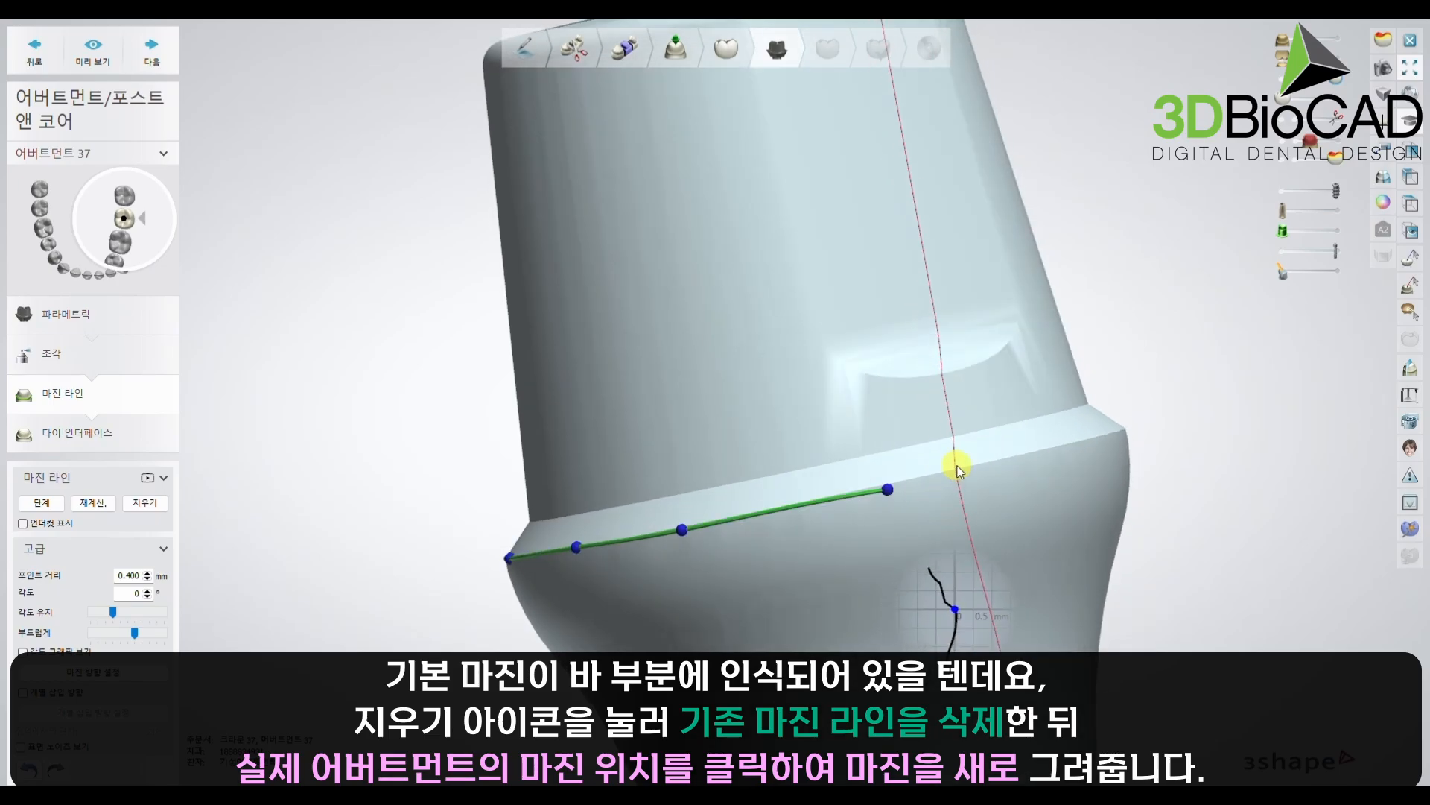
mouse_move(985, 463)
right_mouse_down()
mouse_move(989, 480)
mouse_move(927, 479)
mouse_move(1031, 480)
mouse_move(945, 485)
mouse_move(967, 481)
right_mouse_up()
left_click(898, 469)
left_click(935, 469)
left_click(983, 489)
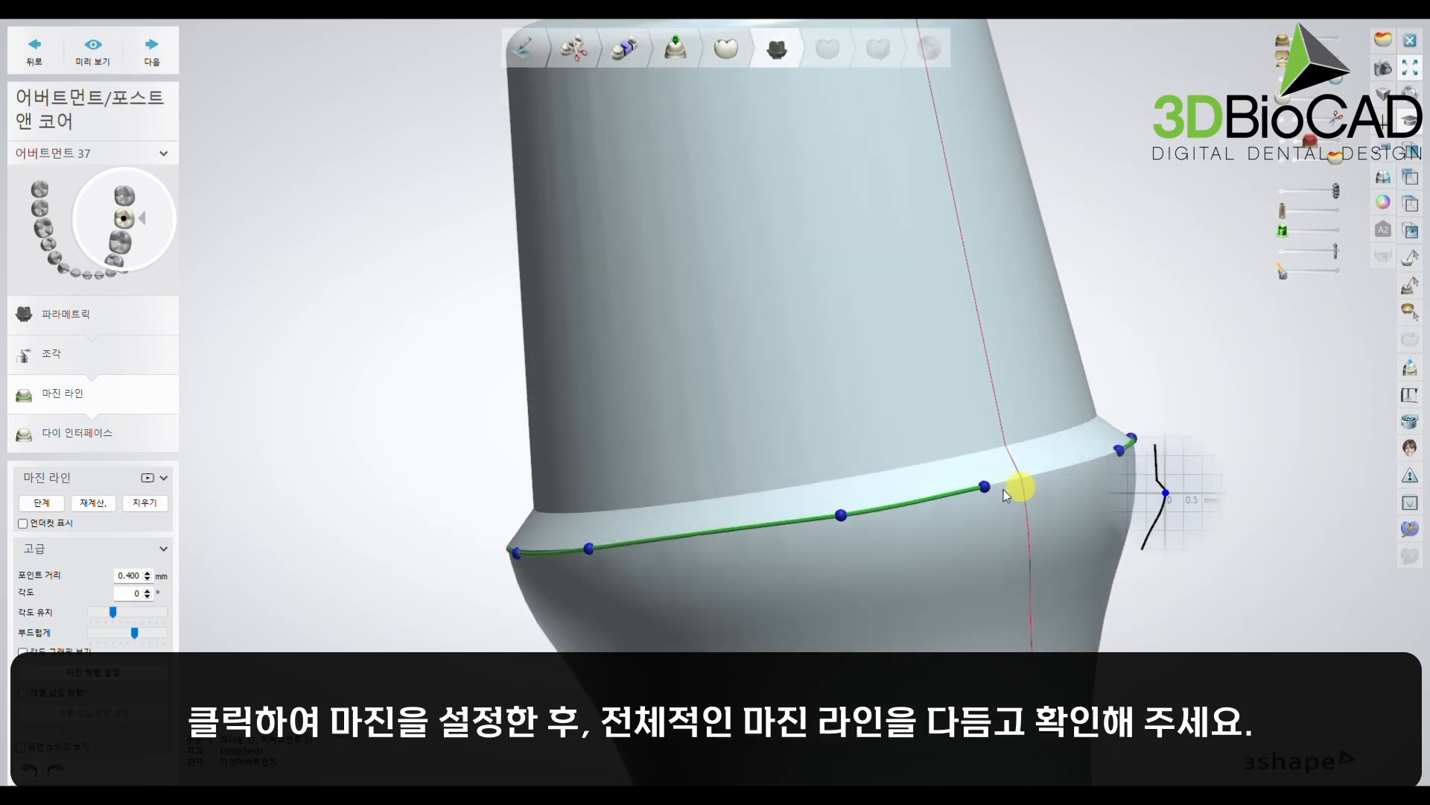
Refine the new margin line so it follows the shoulder edge all the way around abutment 37.
scroll(941, 477, "up", 4)
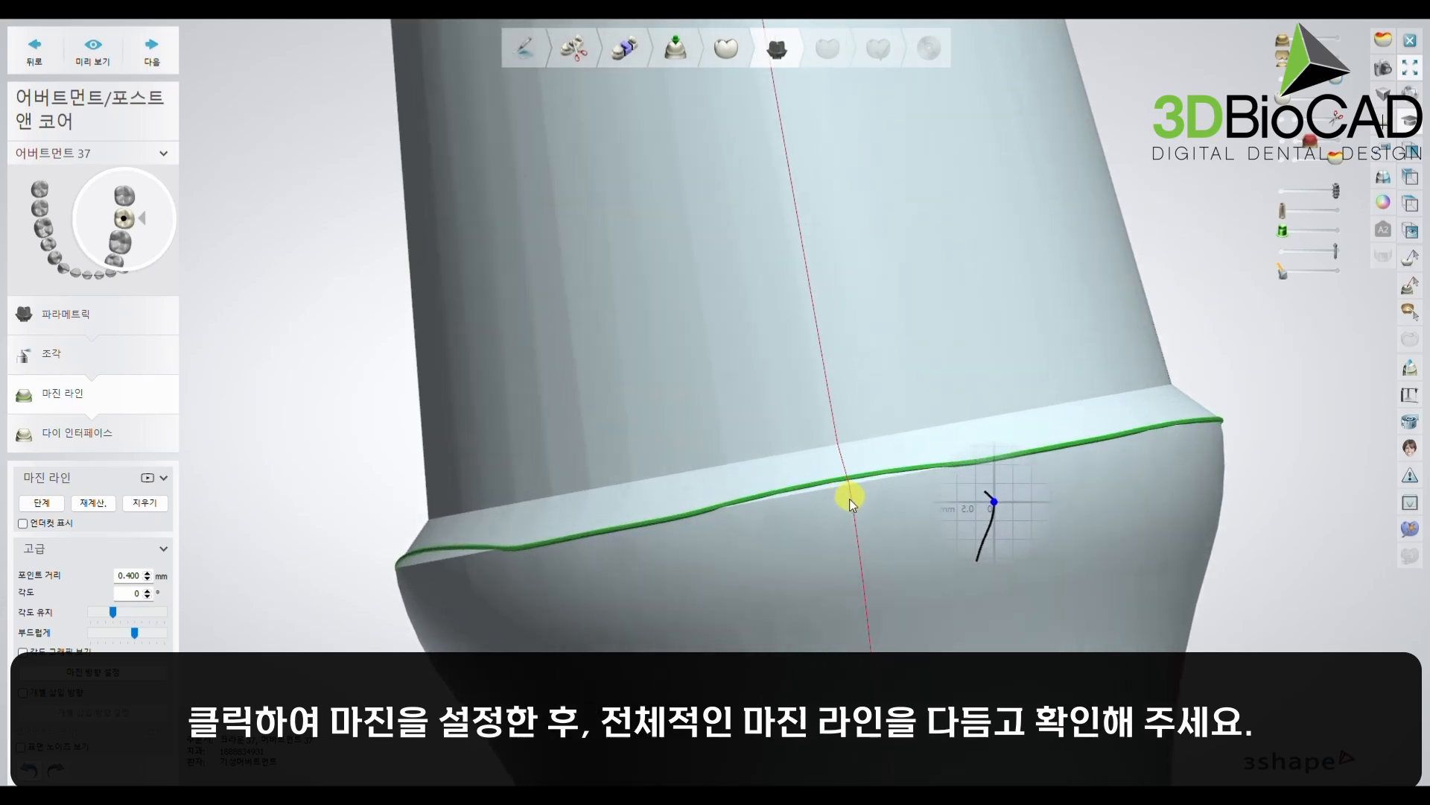
scroll(744, 505, "down", 4)
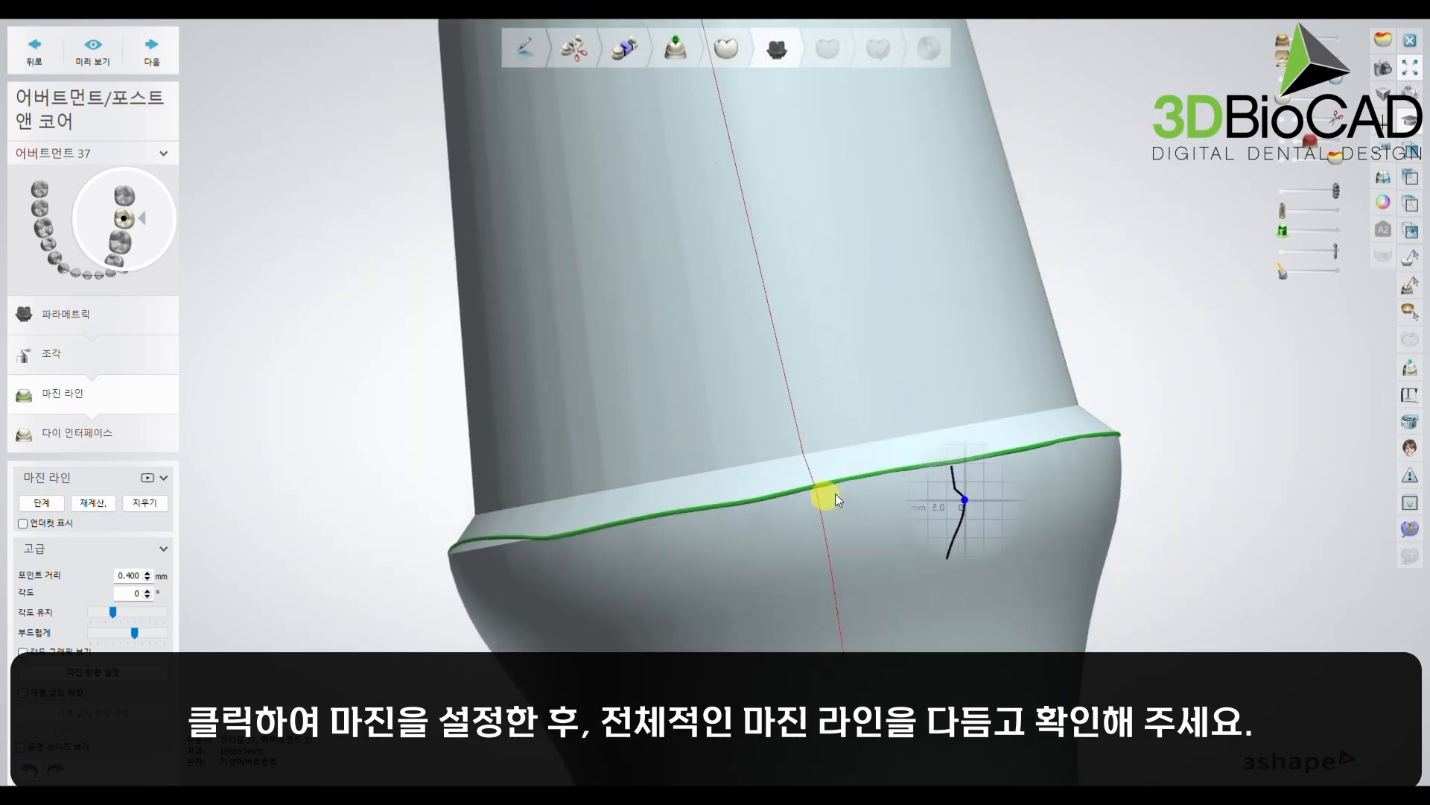
right_click_drag(678, 514, 734, 536)
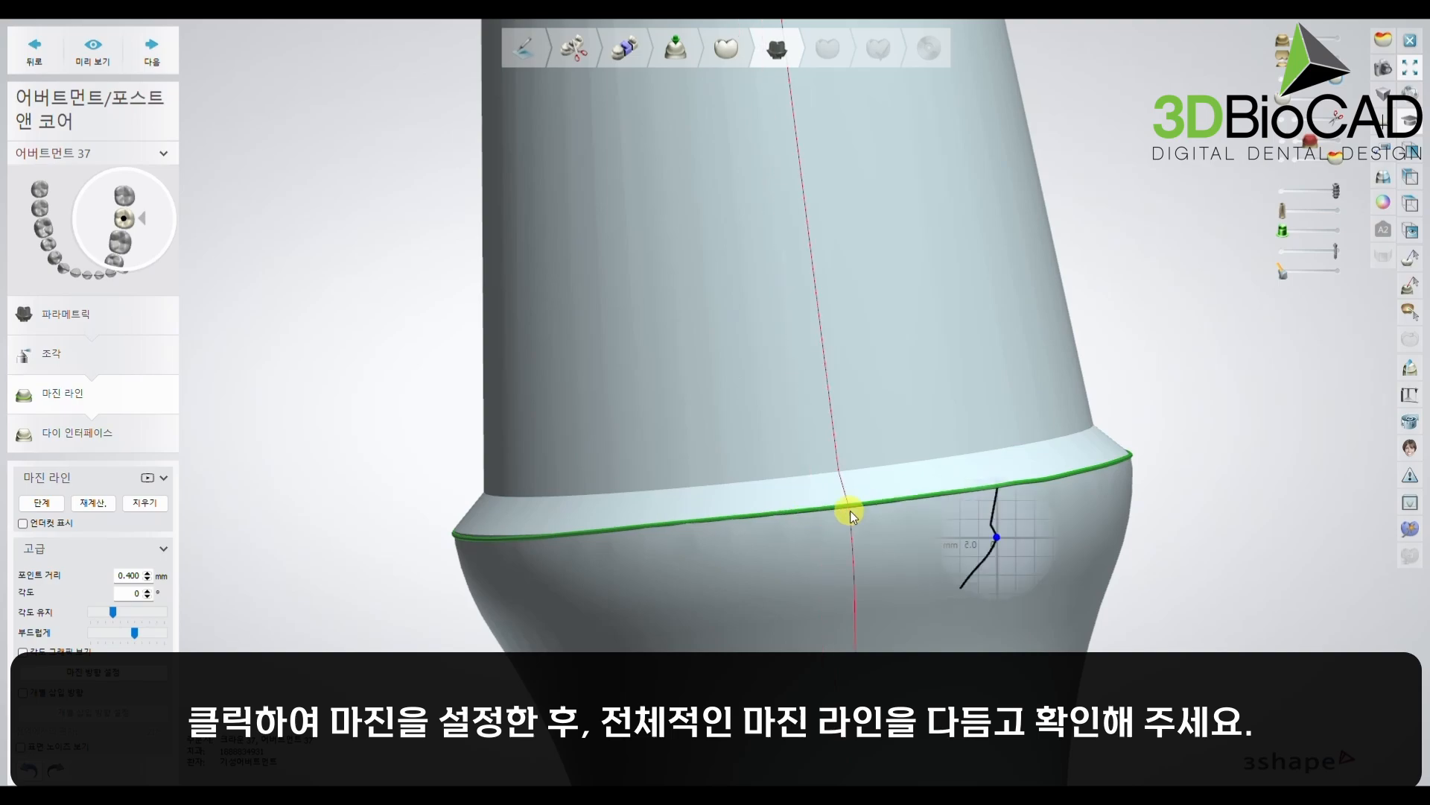
right_click_drag(851, 511, 1197, 511)
scroll(902, 519, "up", 3)
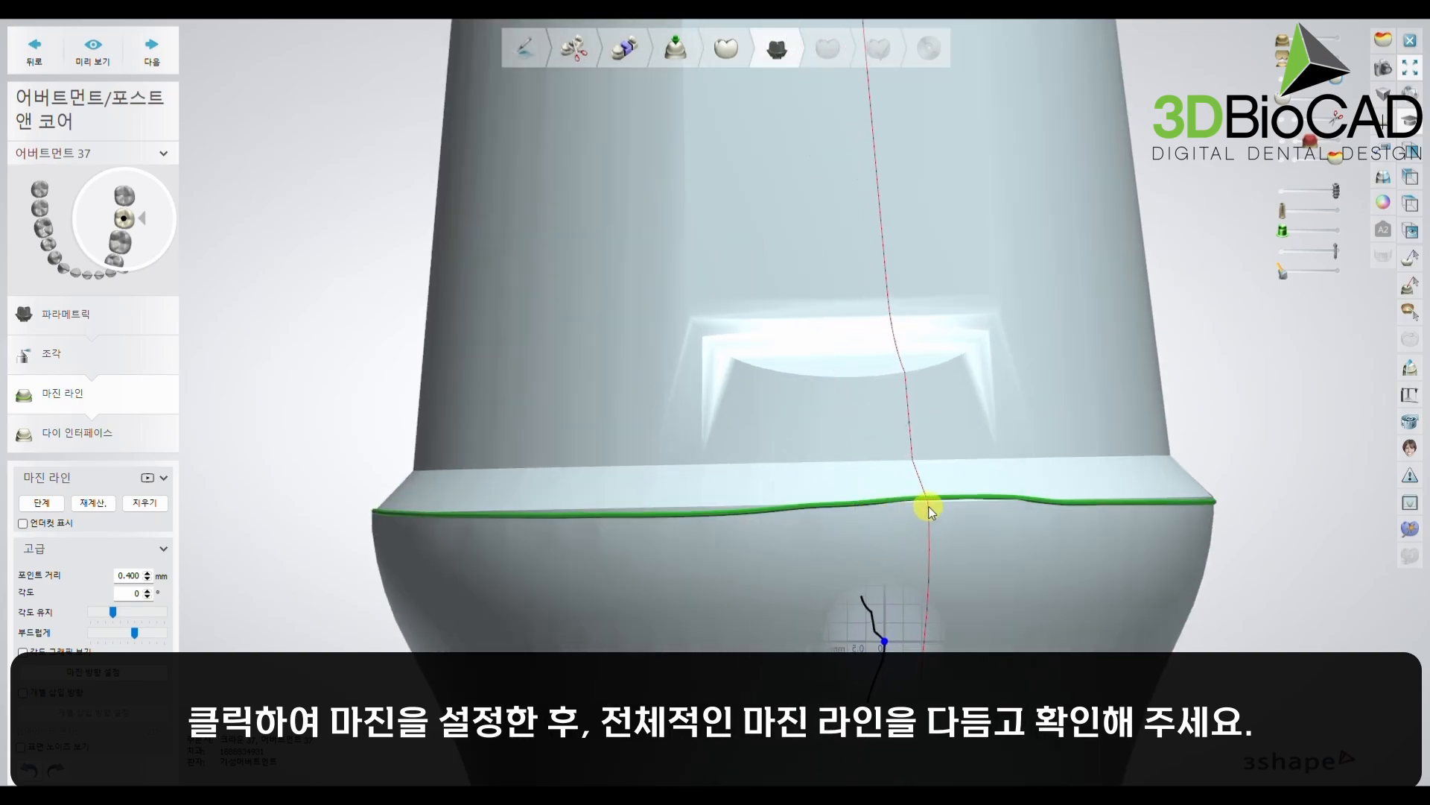
scroll(809, 502, "down", 1)
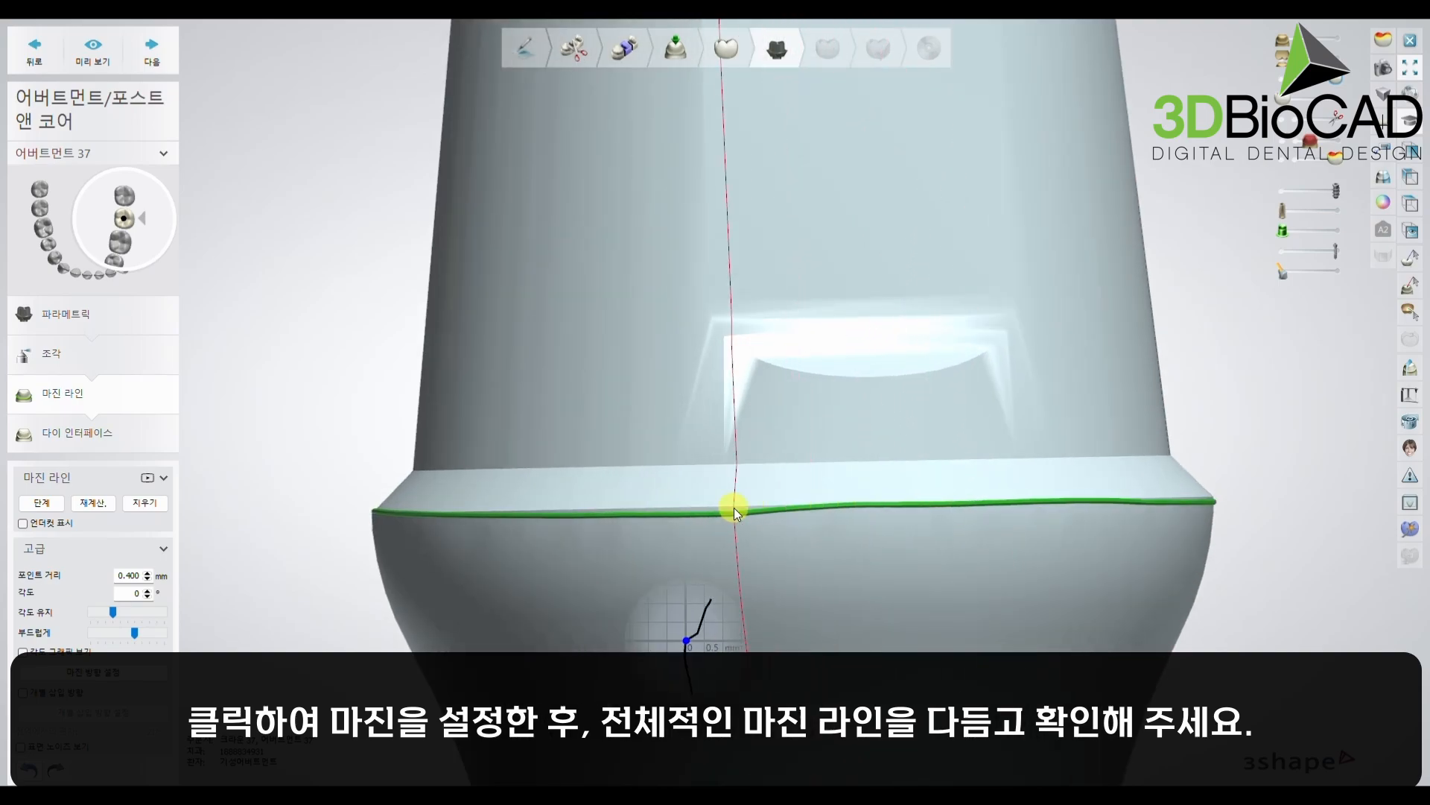
scroll(625, 511, "down", 5)
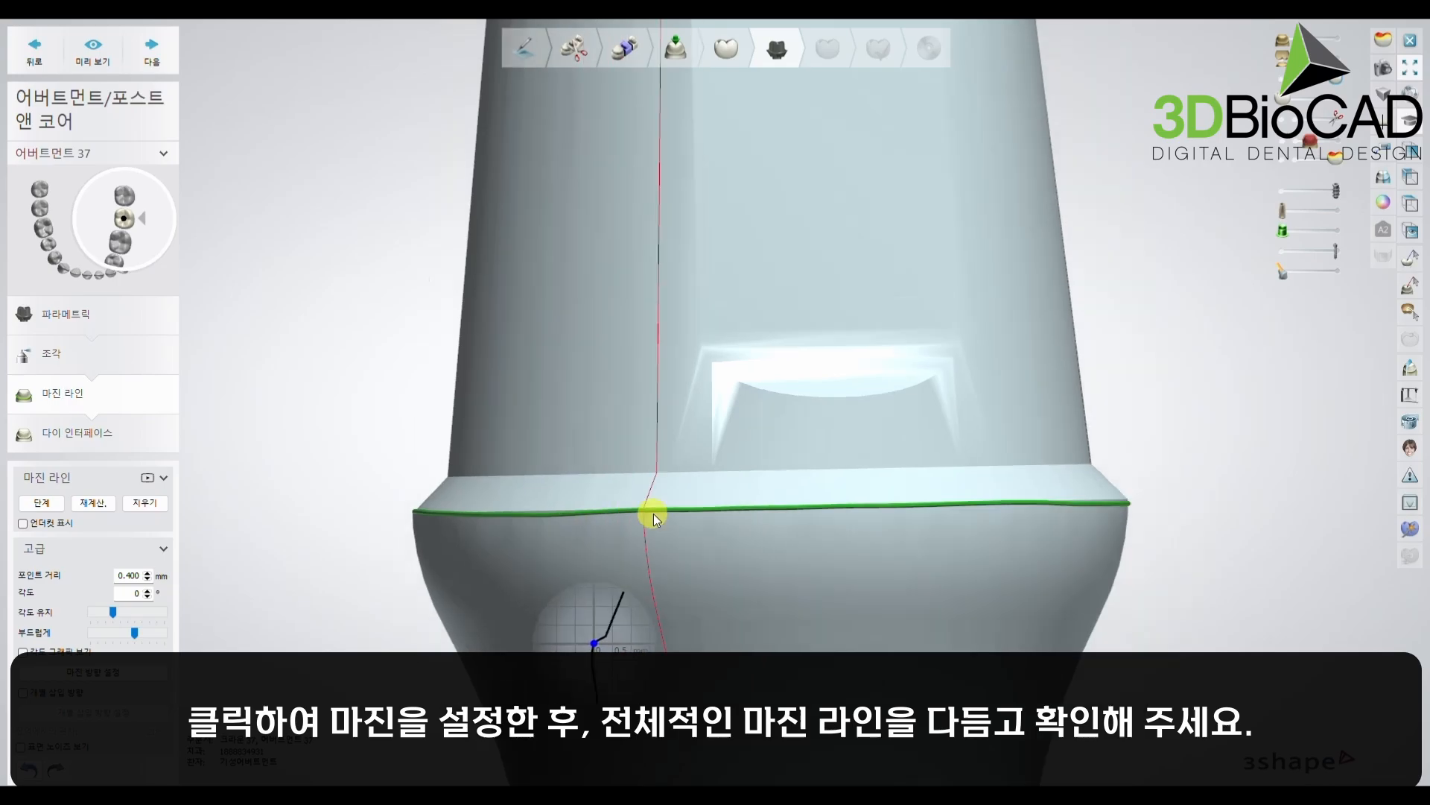
right_click_drag(865, 515, 802, 520)
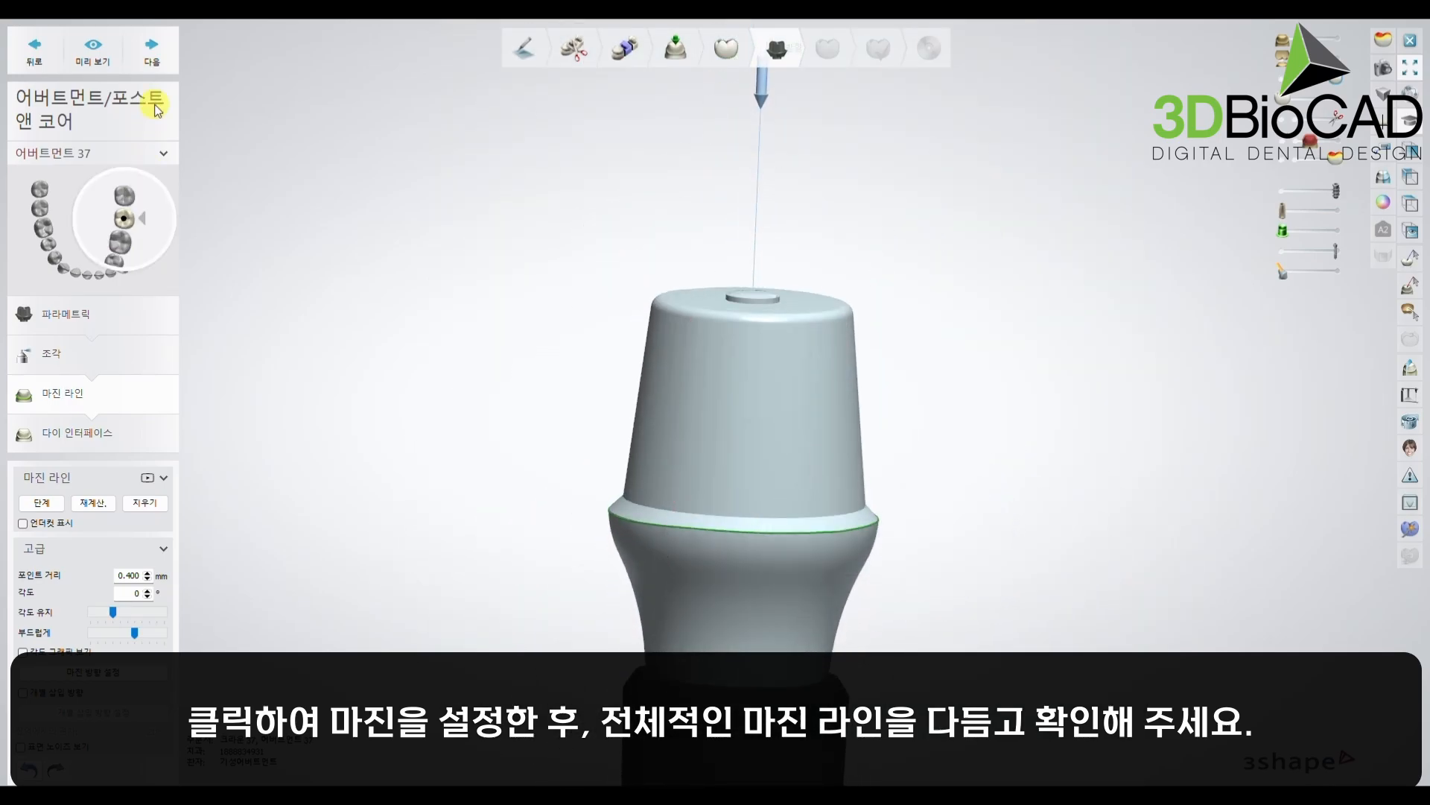
Continue to the die interface (다이 인터페이스) stage and preview the crown's inner surface over abutment 37.
left_click(153, 58)
right_click_drag(692, 416, 727, 445)
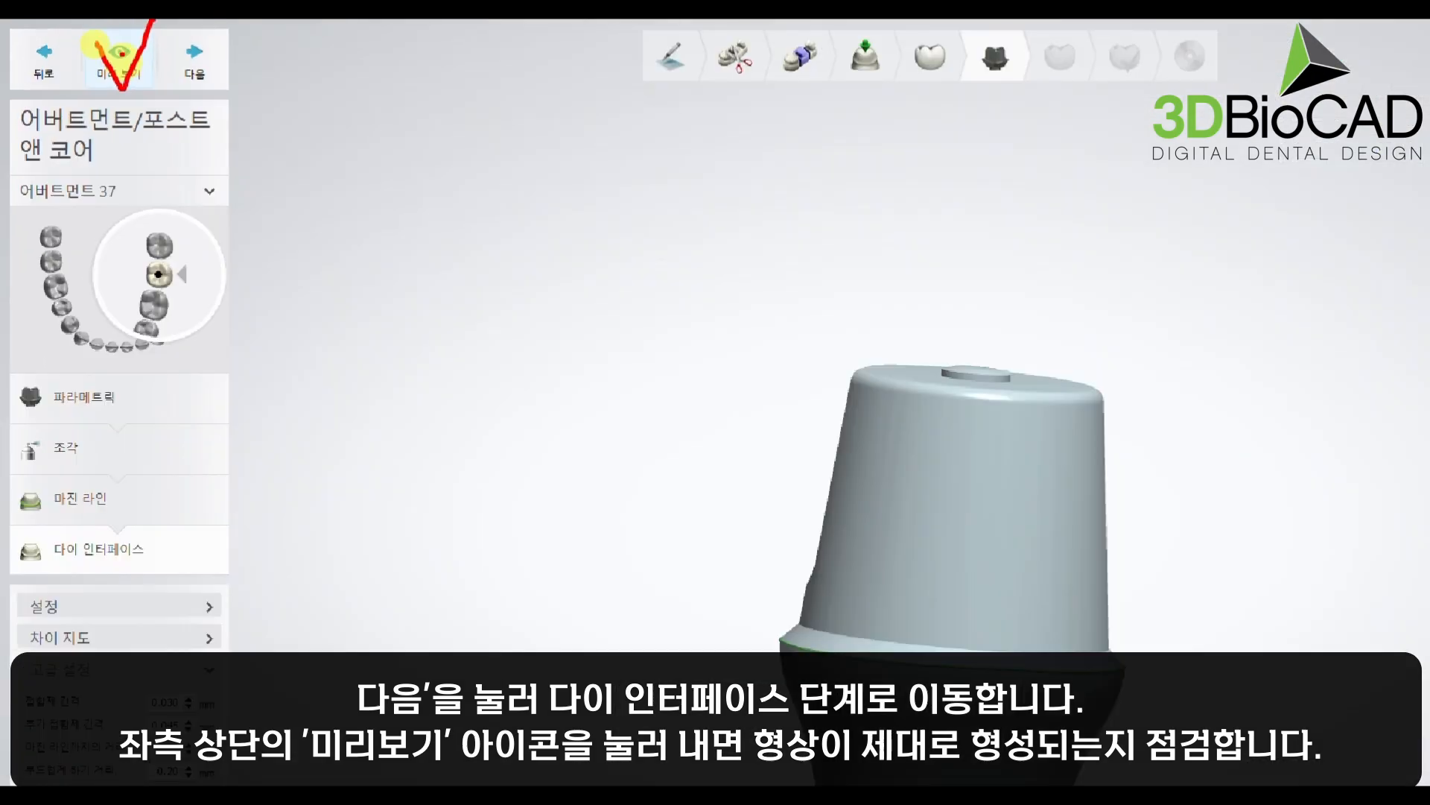
left_click(95, 54)
mouse_move(784, 328)
right_mouse_down()
mouse_move(904, 462)
mouse_move(897, 358)
mouse_move(909, 351)
mouse_move(898, 414)
mouse_move(611, 421)
mouse_move(752, 447)
mouse_move(806, 345)
right_mouse_up()
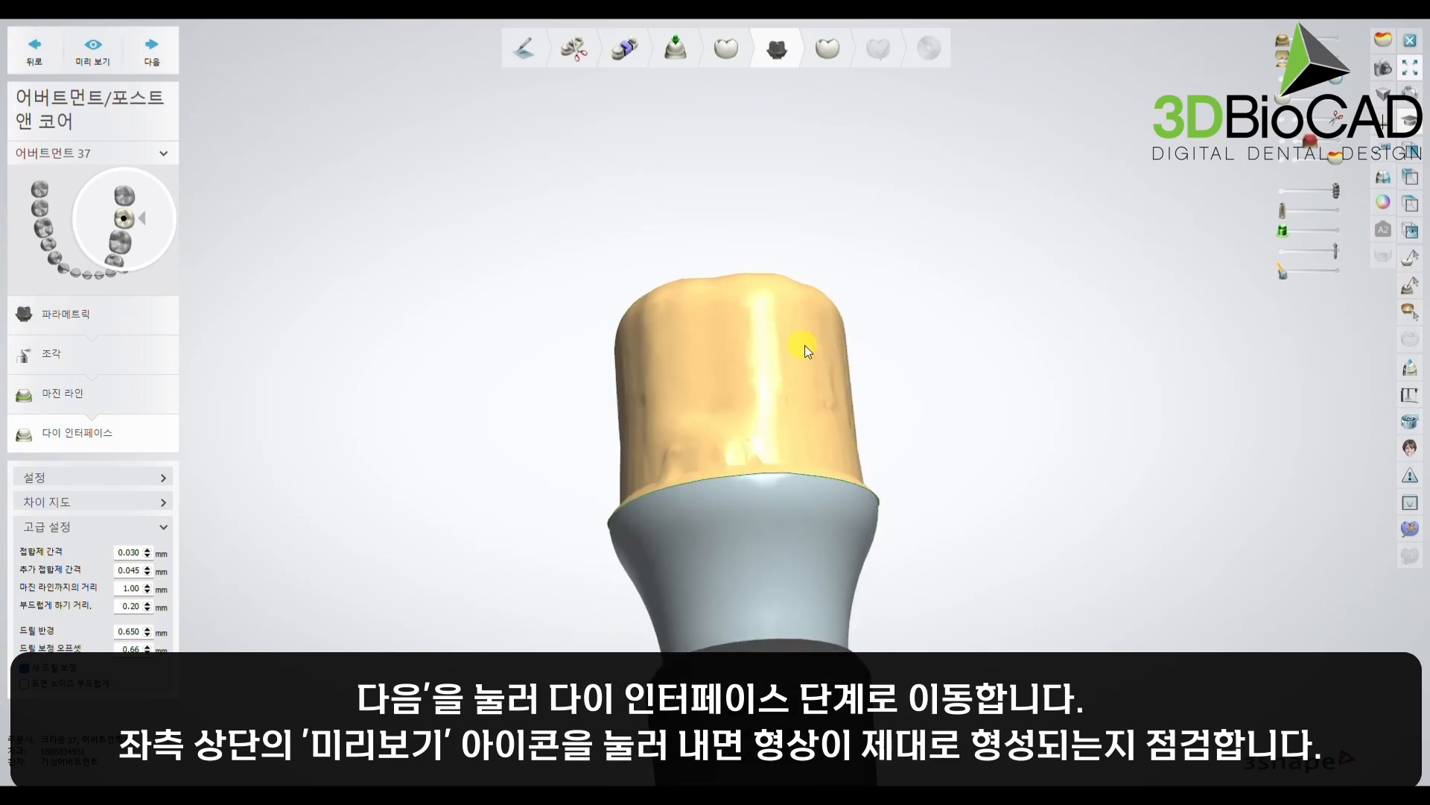
Continue to the anatomy design (해부 디자인) and connect crown 37 to the margin line.
left_click(152, 49)
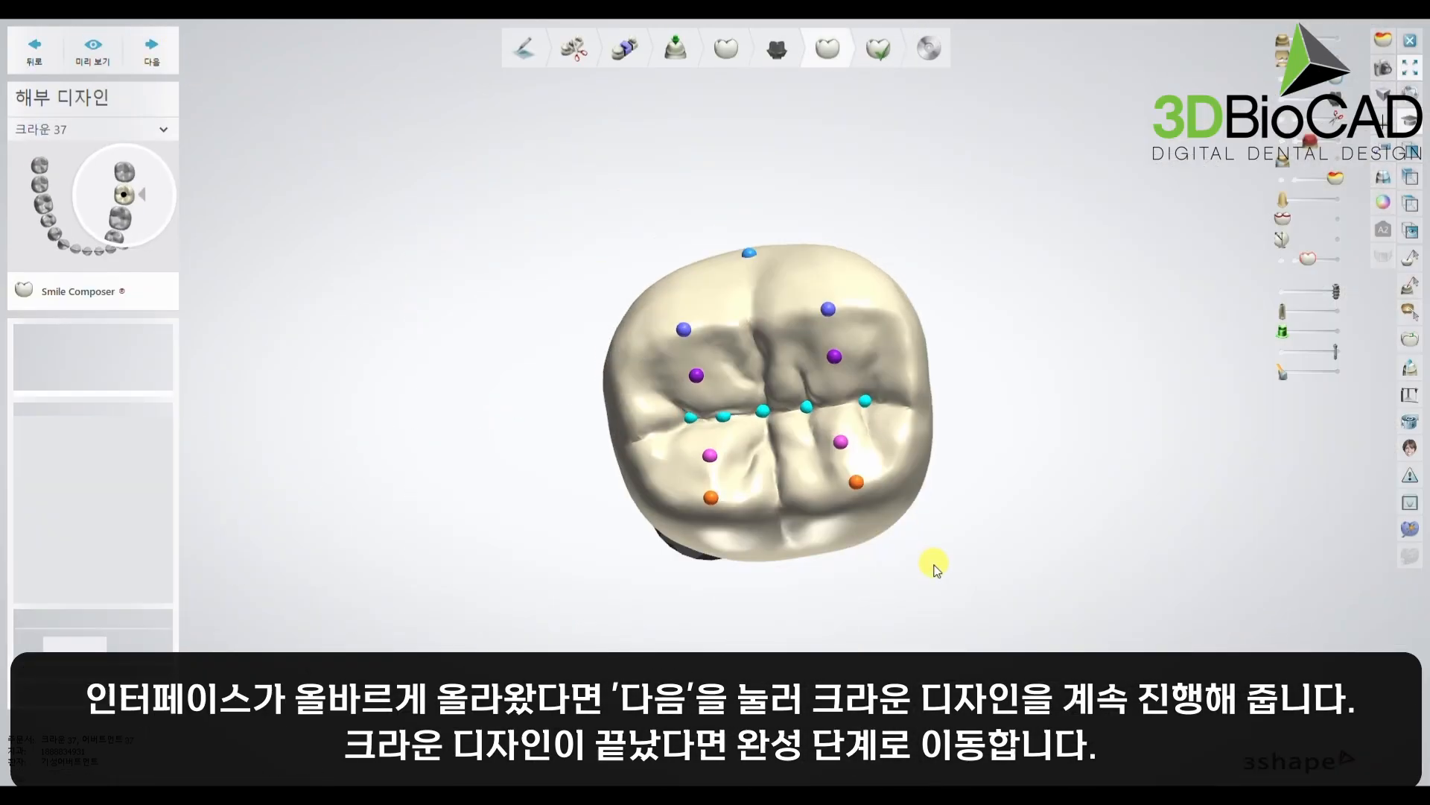
right_click_drag(935, 565, 856, 517)
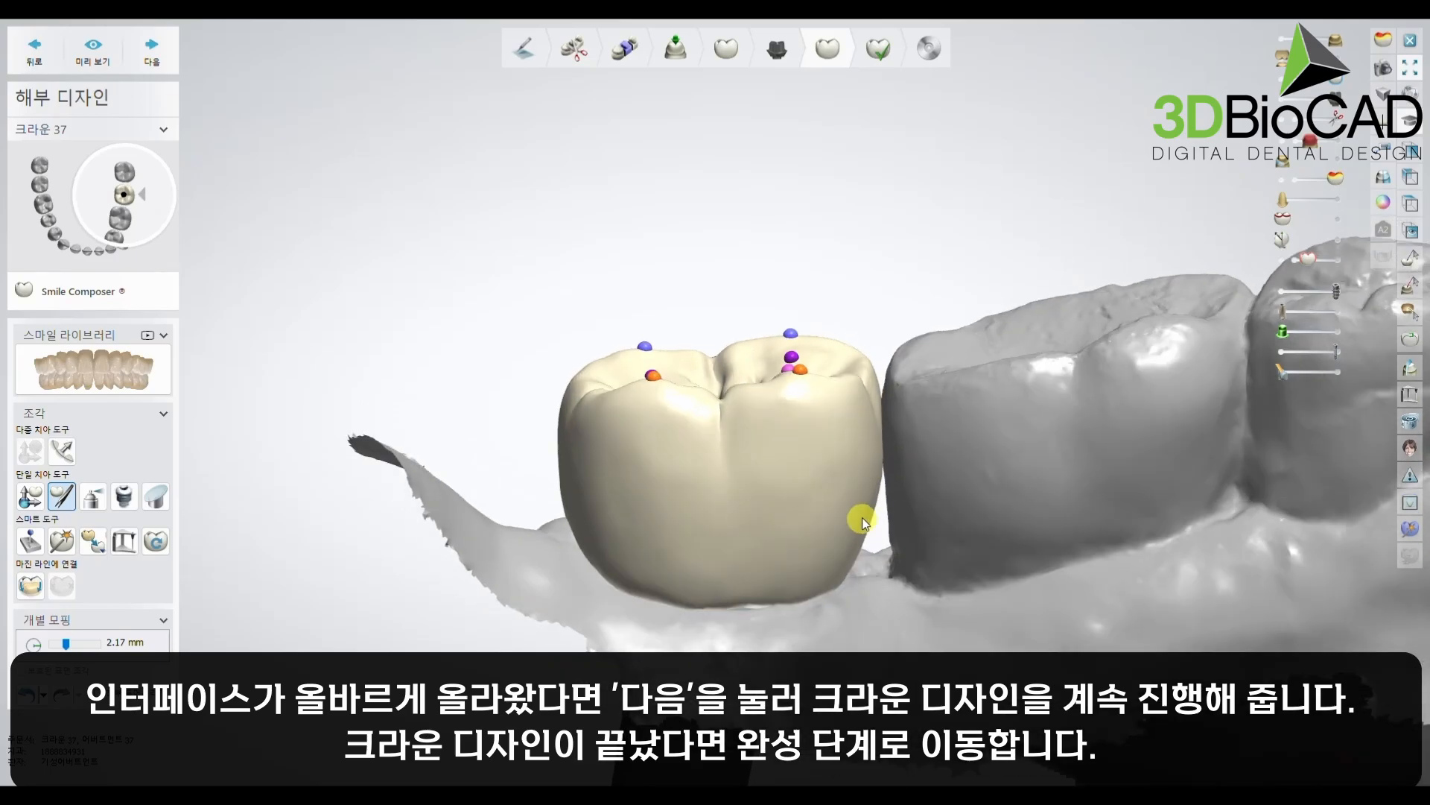
left_click(30, 586)
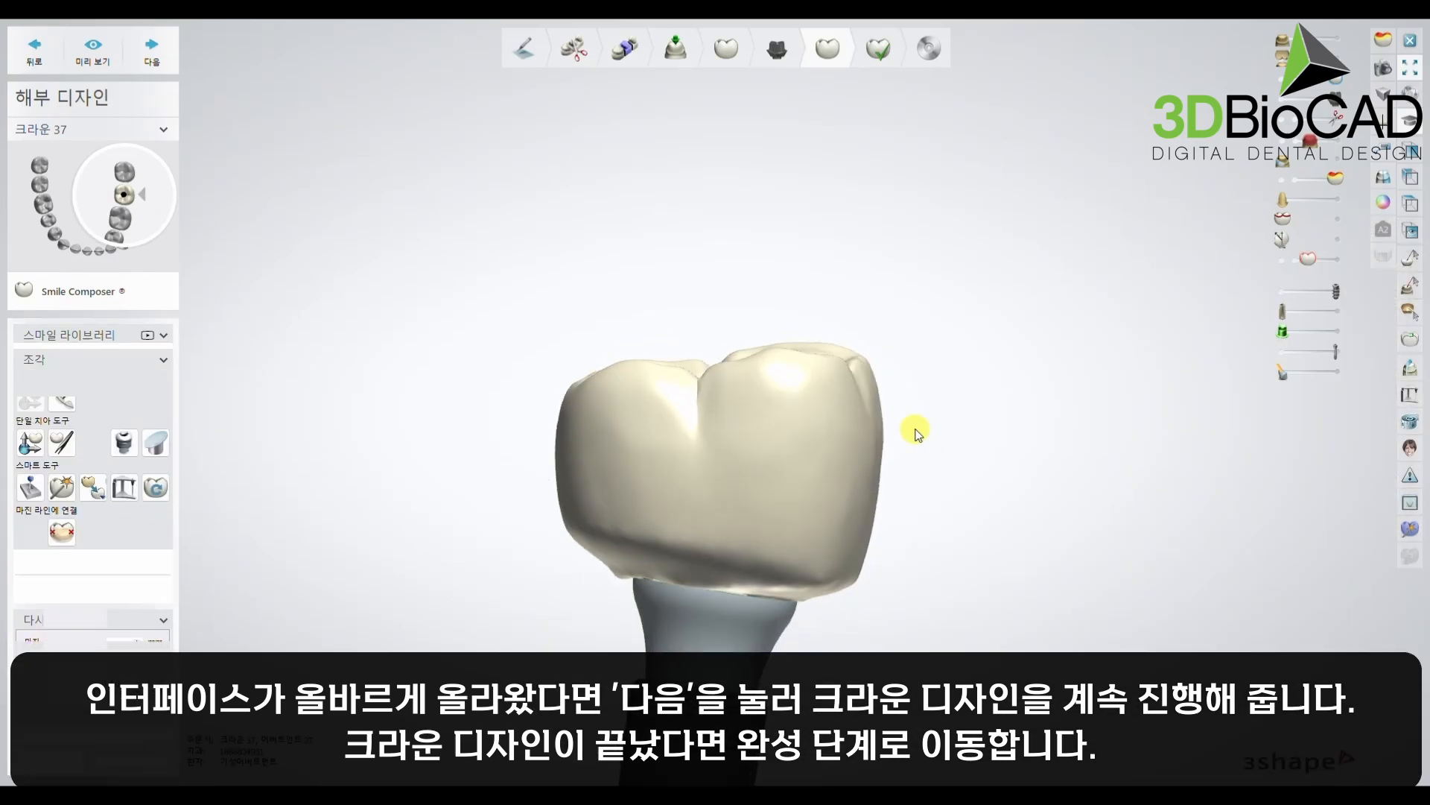
Smooth the surface of crown 37 with the wax knife, using sizes from 3.00 to 5.00 mm and strength up to 1.50.
key("shift")
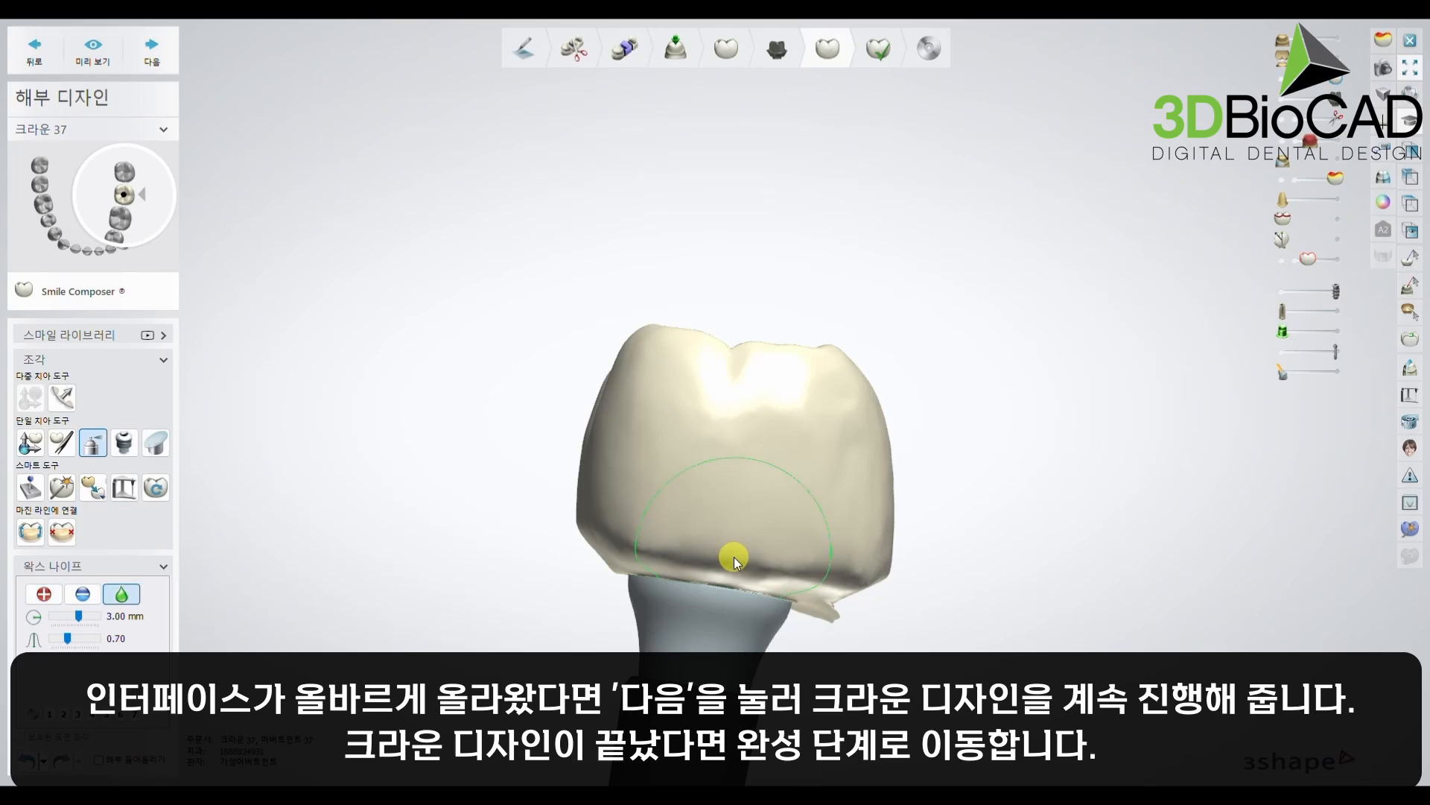
right_click_drag(754, 563, 602, 607)
right_click_drag(943, 576, 941, 574)
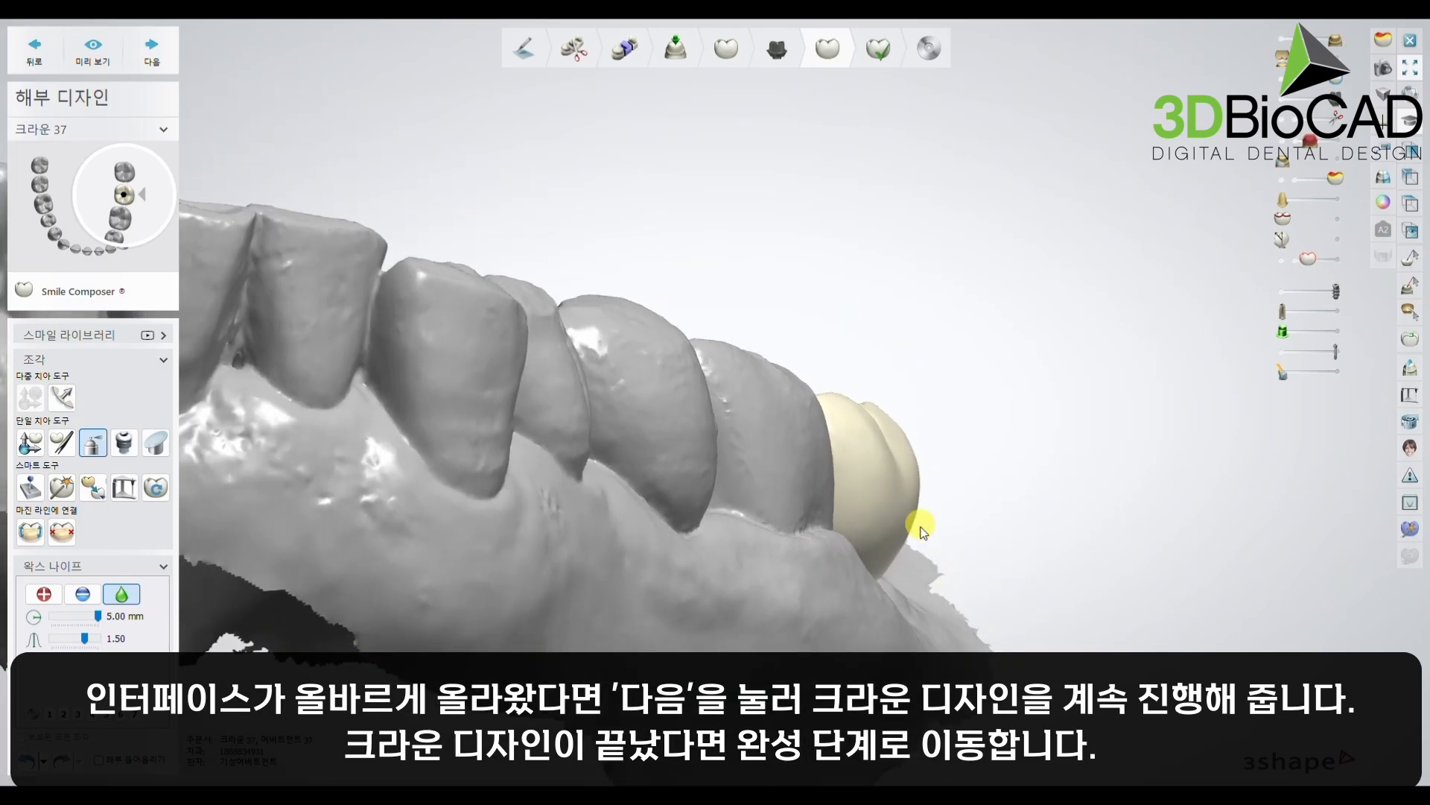
mouse_move(924, 511)
right_mouse_down()
mouse_move(830, 616)
mouse_move(916, 588)
mouse_move(909, 495)
mouse_move(799, 530)
mouse_move(834, 534)
right_mouse_up()
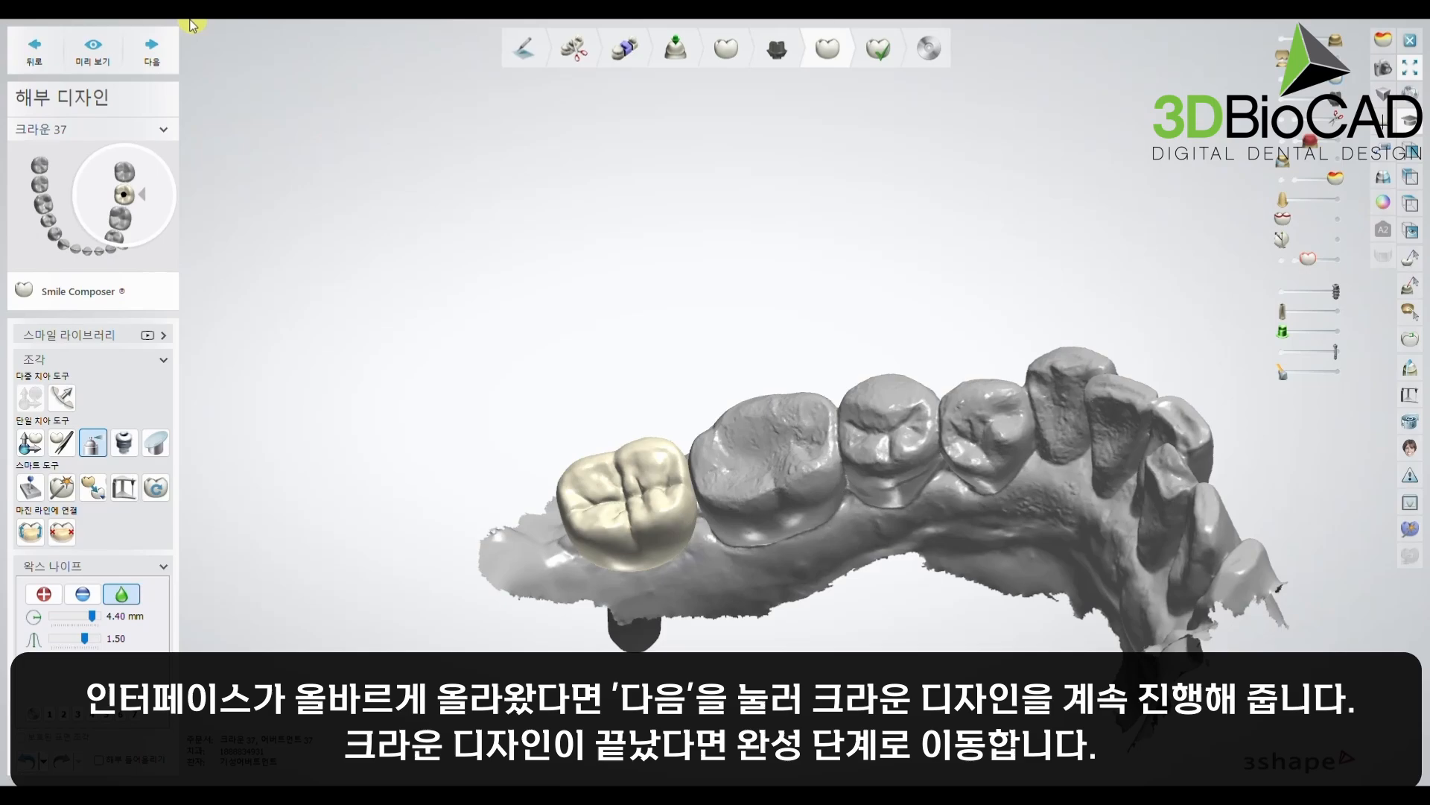
Continue to the assembly (어셈블리) stage and enable the screw hole through all layers (모든 레이어를 관통하는 나사 구멍) for crown 37.
left_click(160, 62)
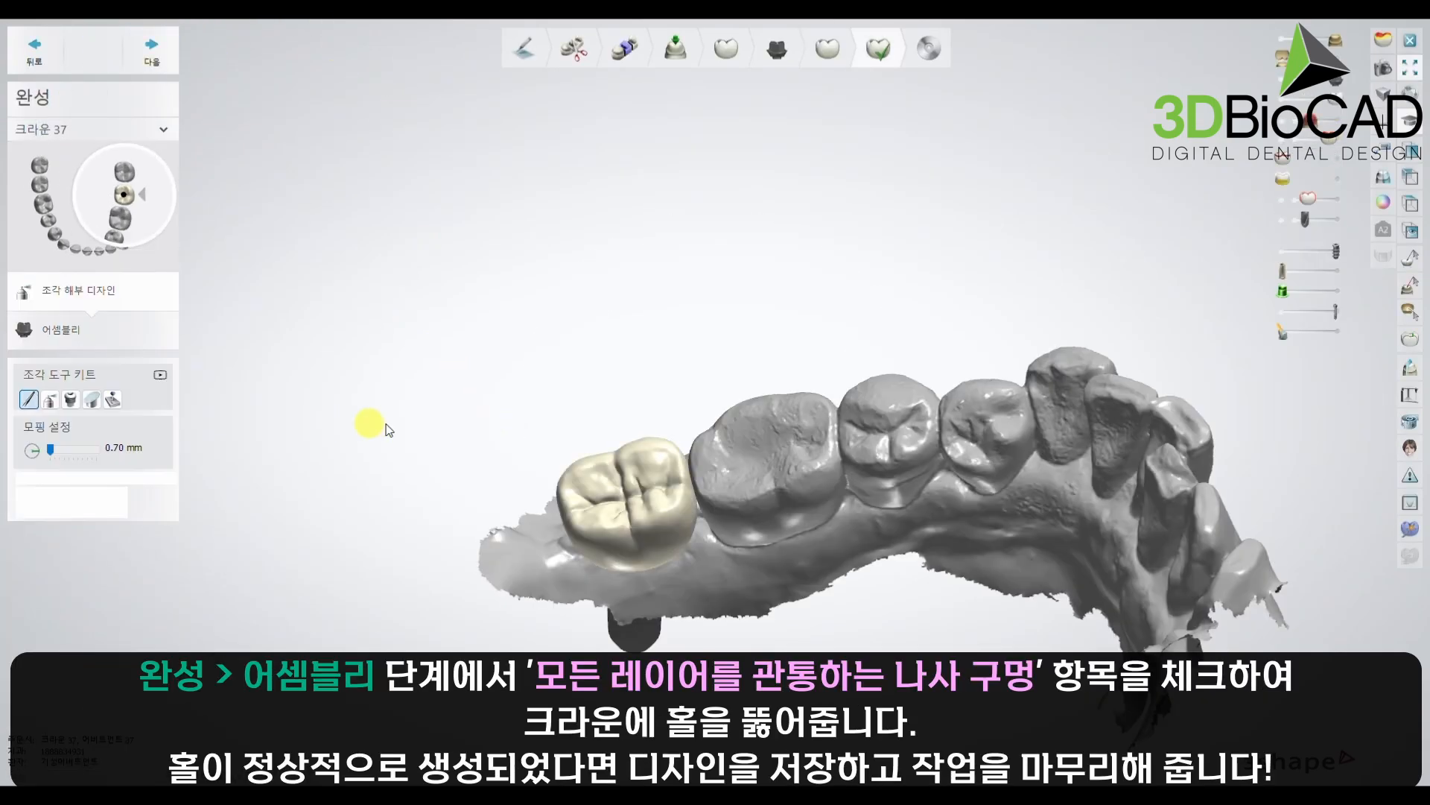
right_click_drag(781, 424, 791, 443)
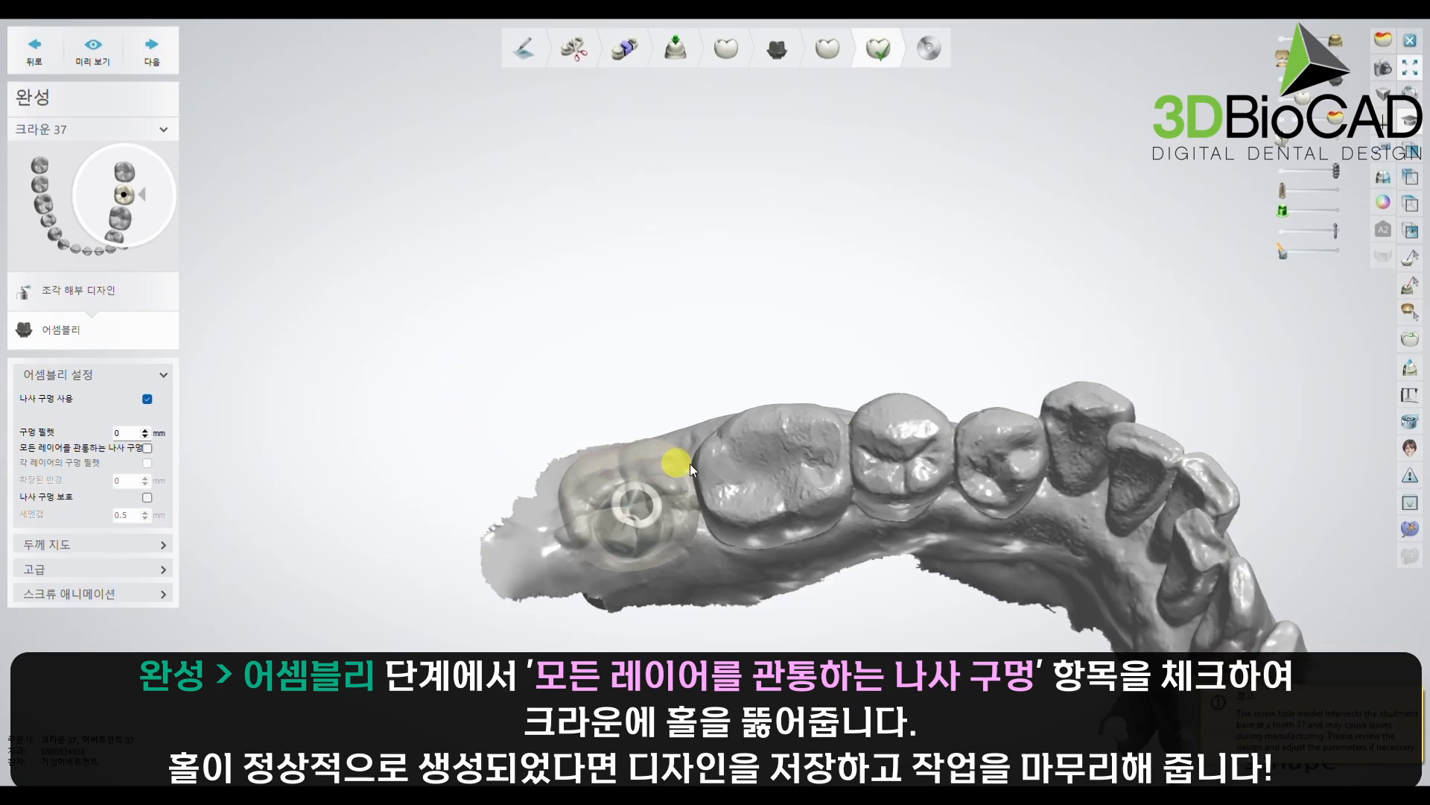
right_click_drag(690, 463, 633, 435)
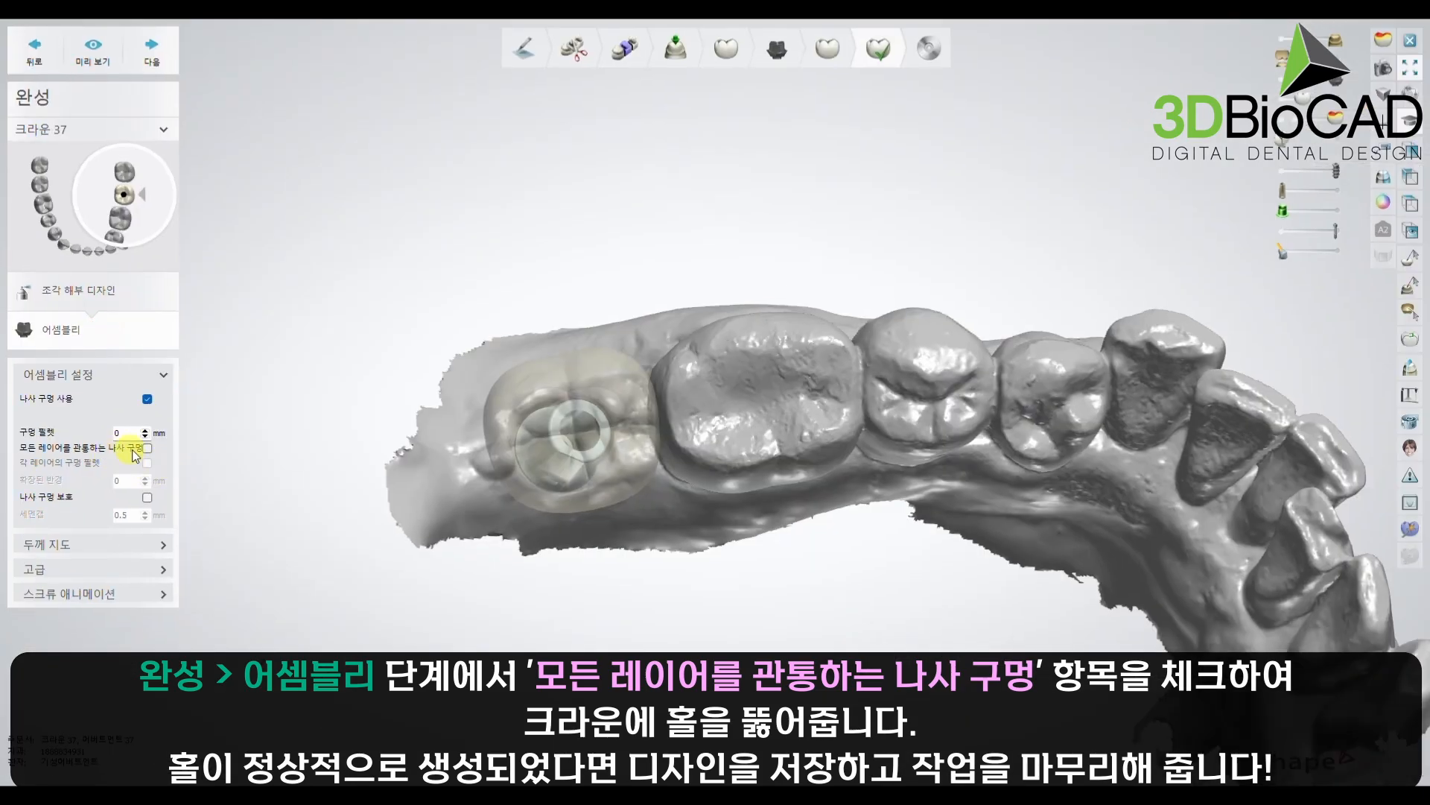
right_click_drag(692, 426, 669, 444)
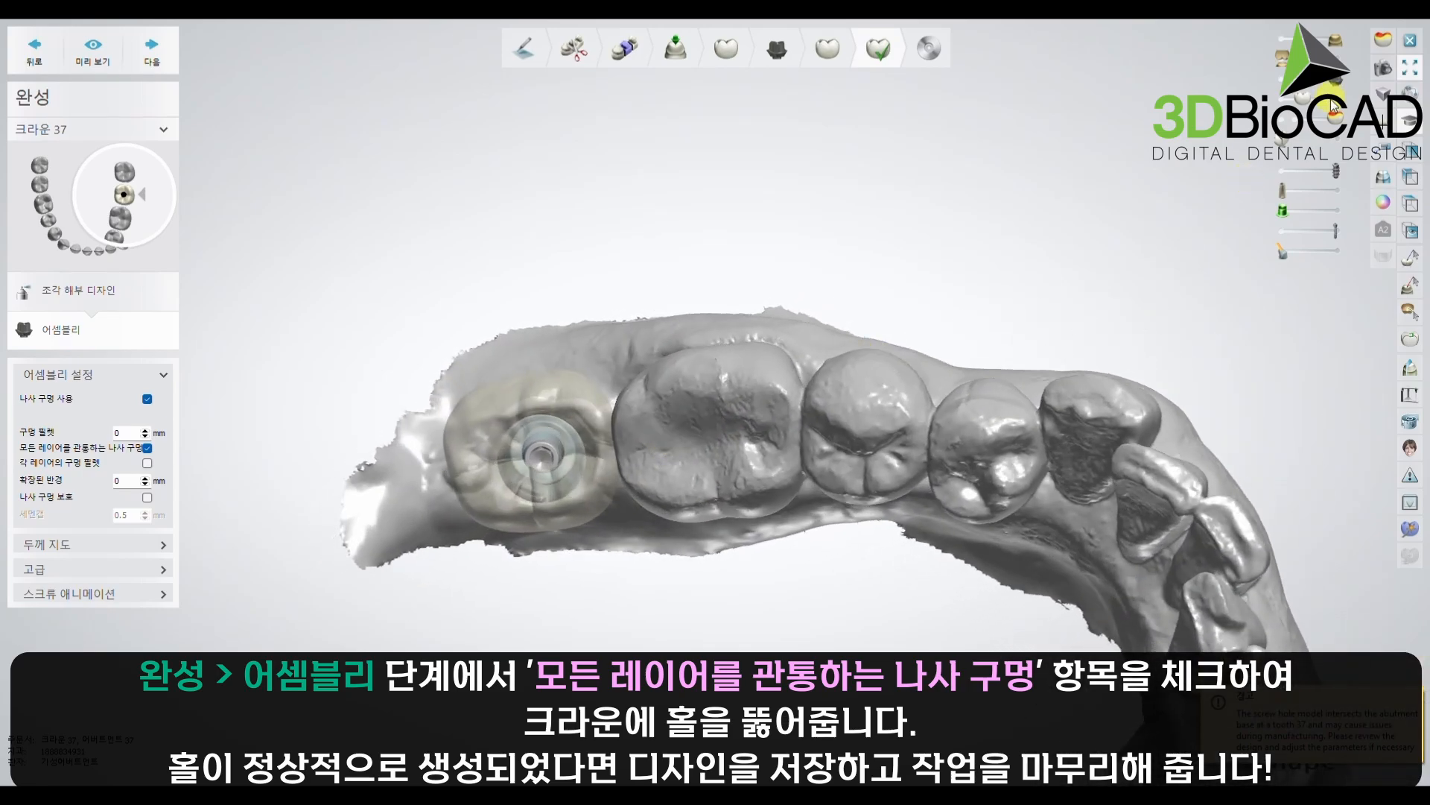
left_click_drag(1332, 100, 1350, 102)
right_click_drag(830, 453, 839, 408)
Generate crown 37 with its screw hole and save the crown and abutment designs.
left_click(153, 58)
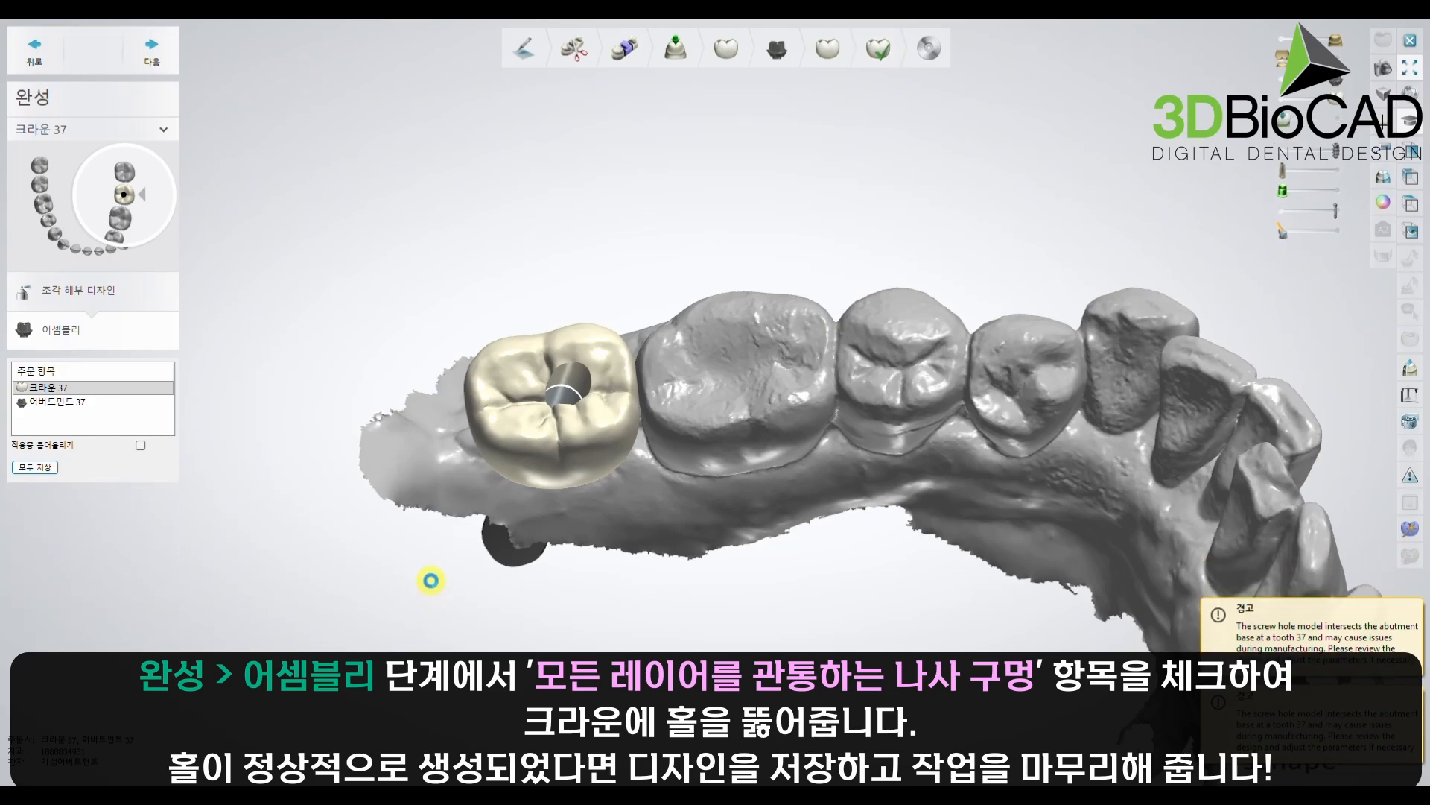
left_click(1304, 718)
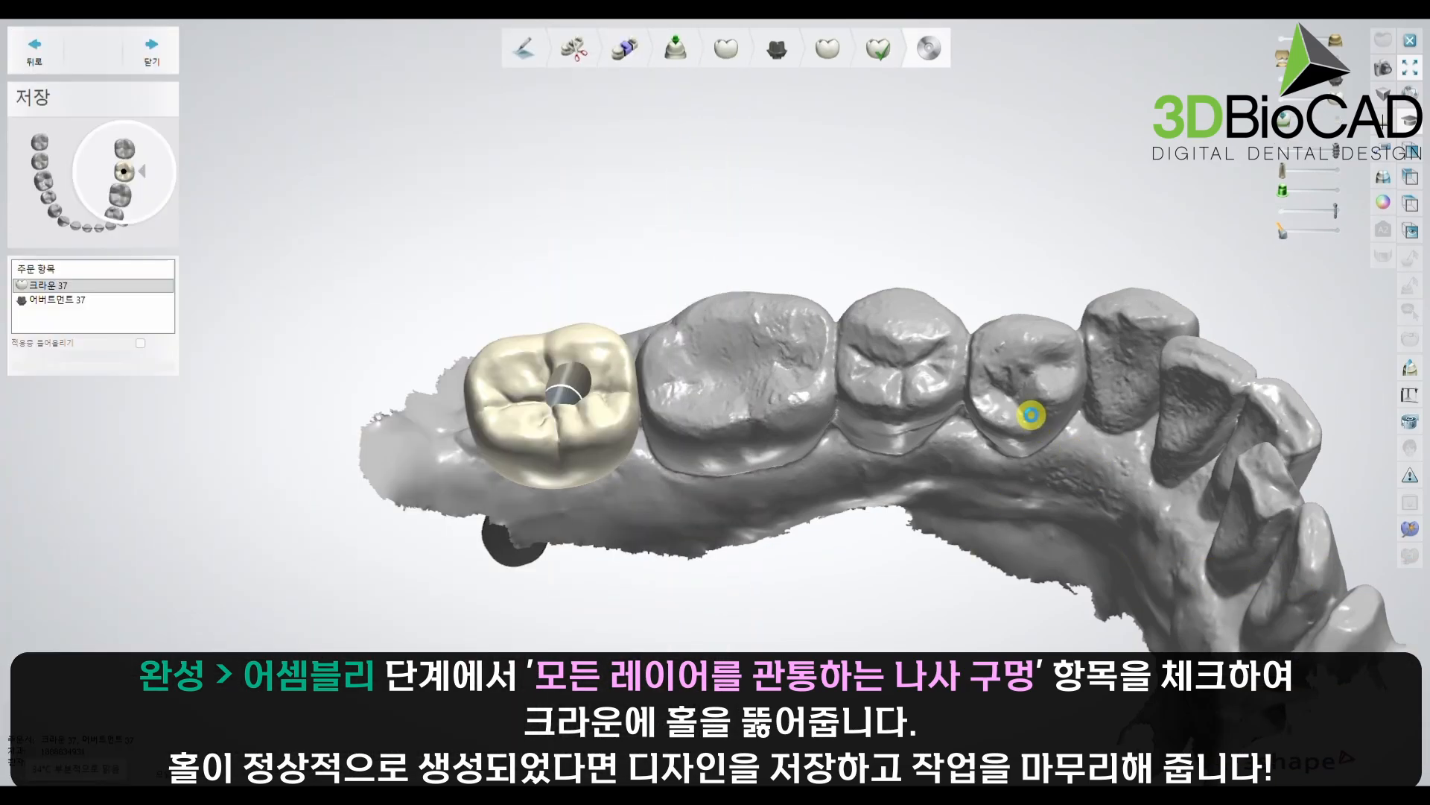
mouse_move(961, 479)
right_mouse_down()
mouse_move(942, 360)
mouse_move(944, 475)
right_mouse_up()
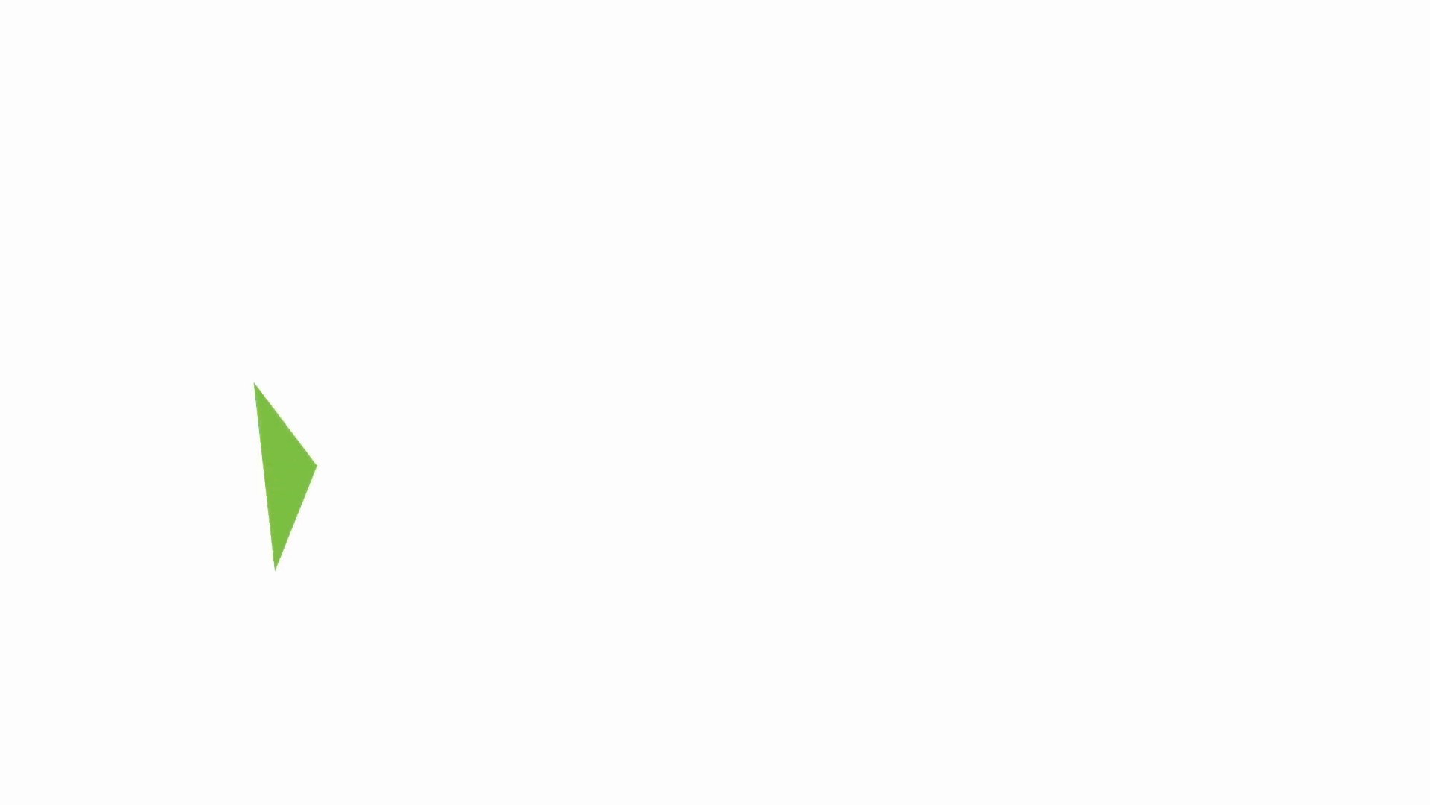